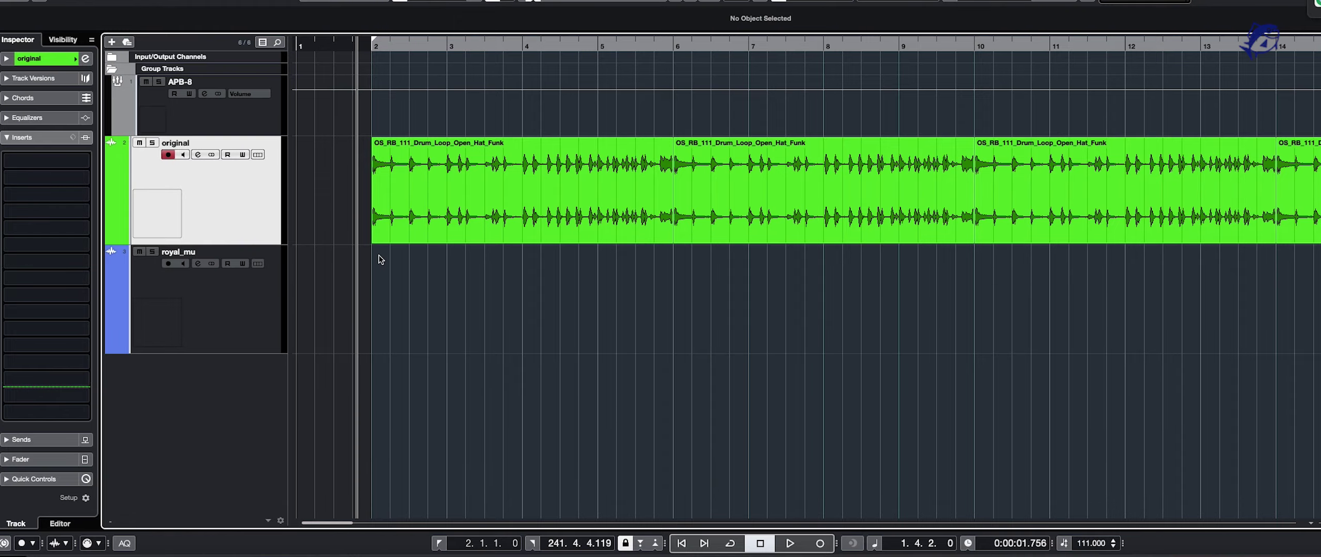
Play the unprocessed drum loop on the original track and stop it after listening
{"action": "key", "text": "g"}
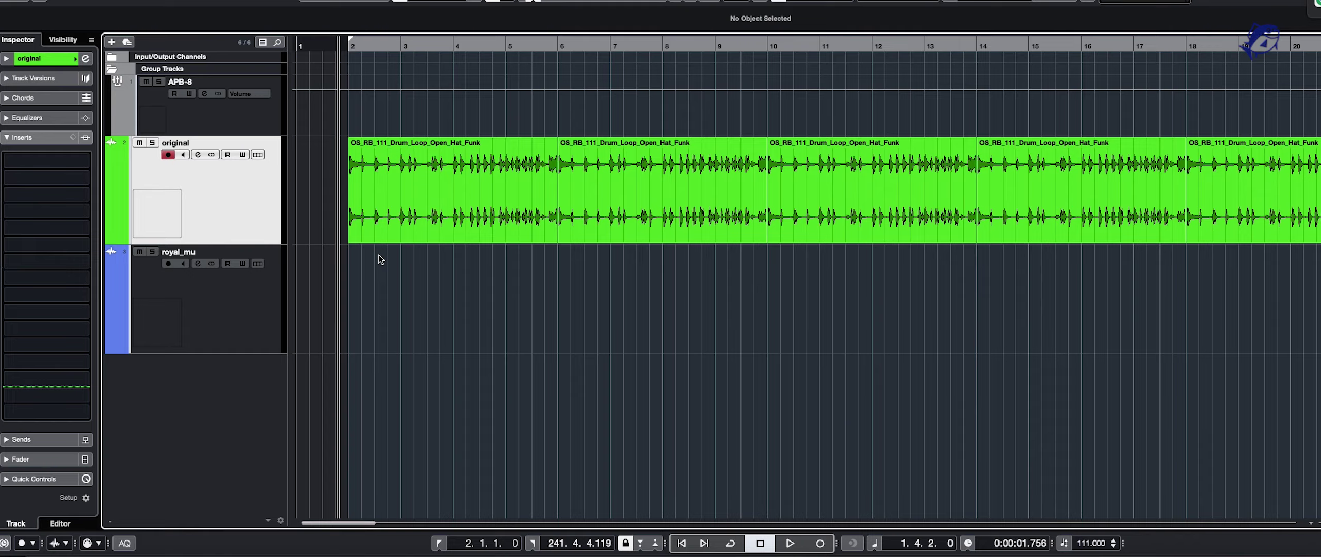
{"action": "key", "text": "space"}
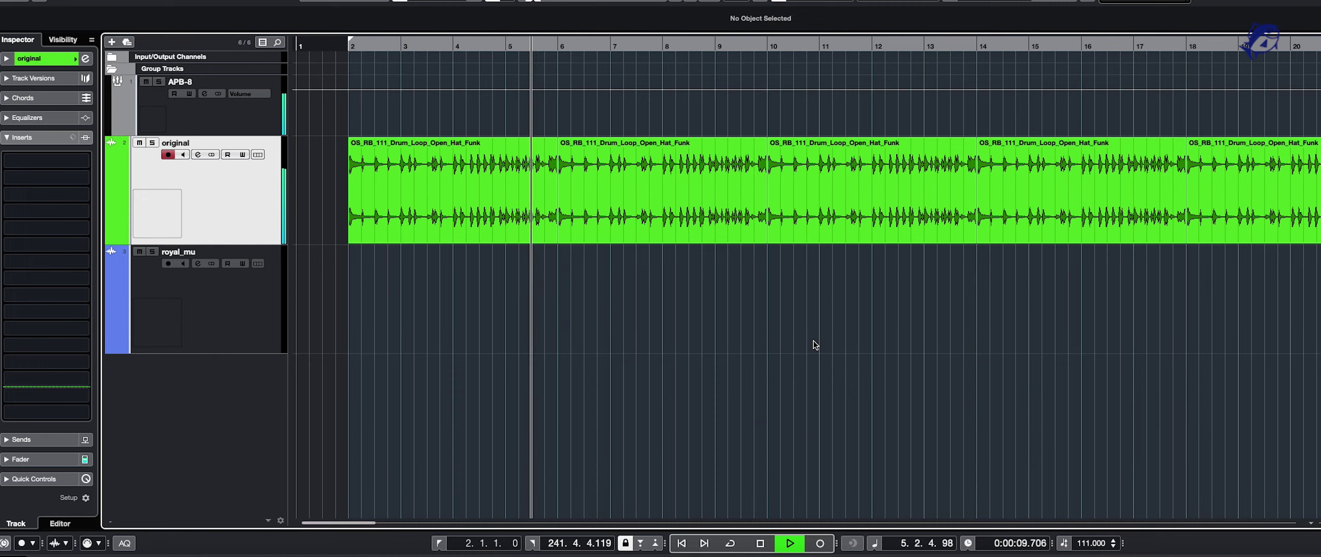
{"action": "key", "text": "space"}
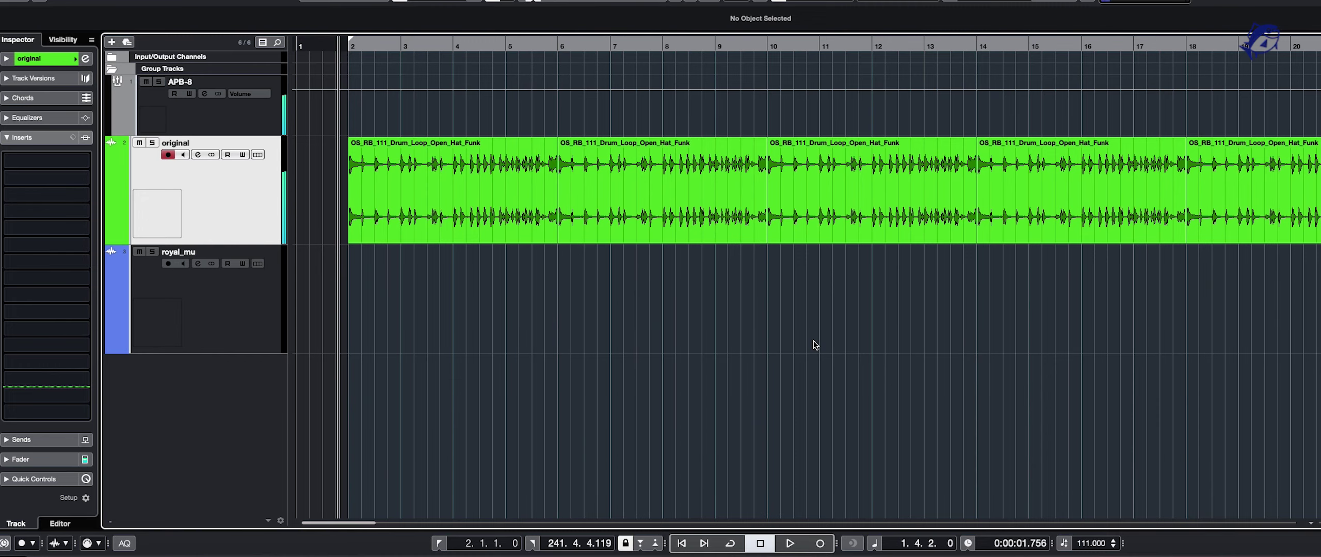
{"action": "key", "text": "g"}
{"action": "key", "text": "g"}
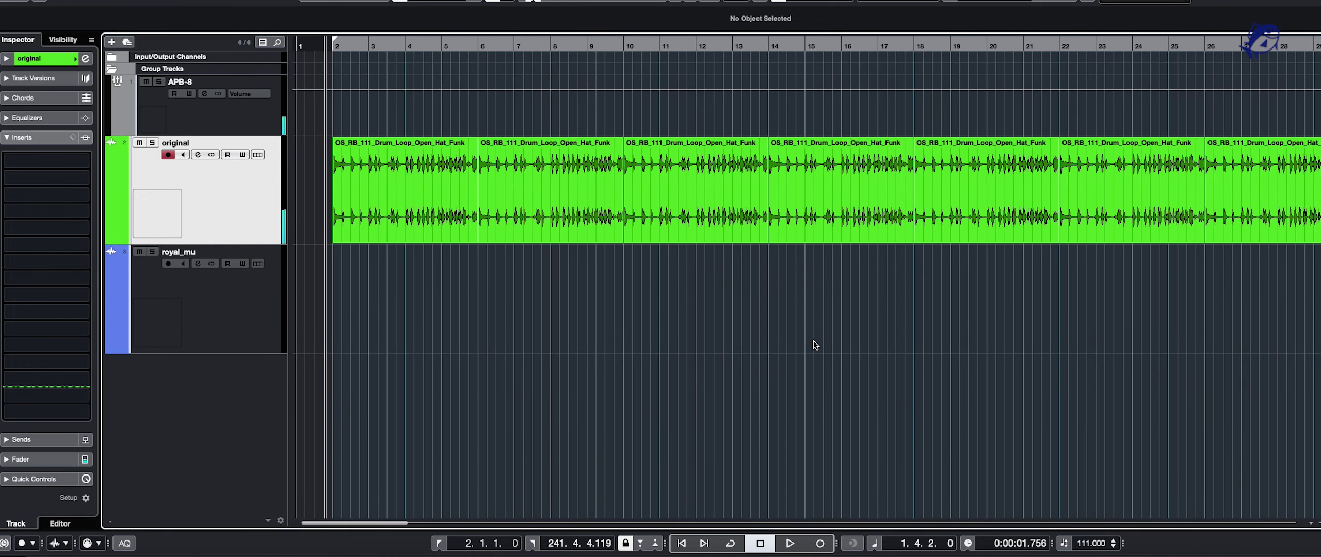
{"action": "key", "text": "h"}
{"action": "key", "text": "h"}
{"action": "key", "text": "h"}
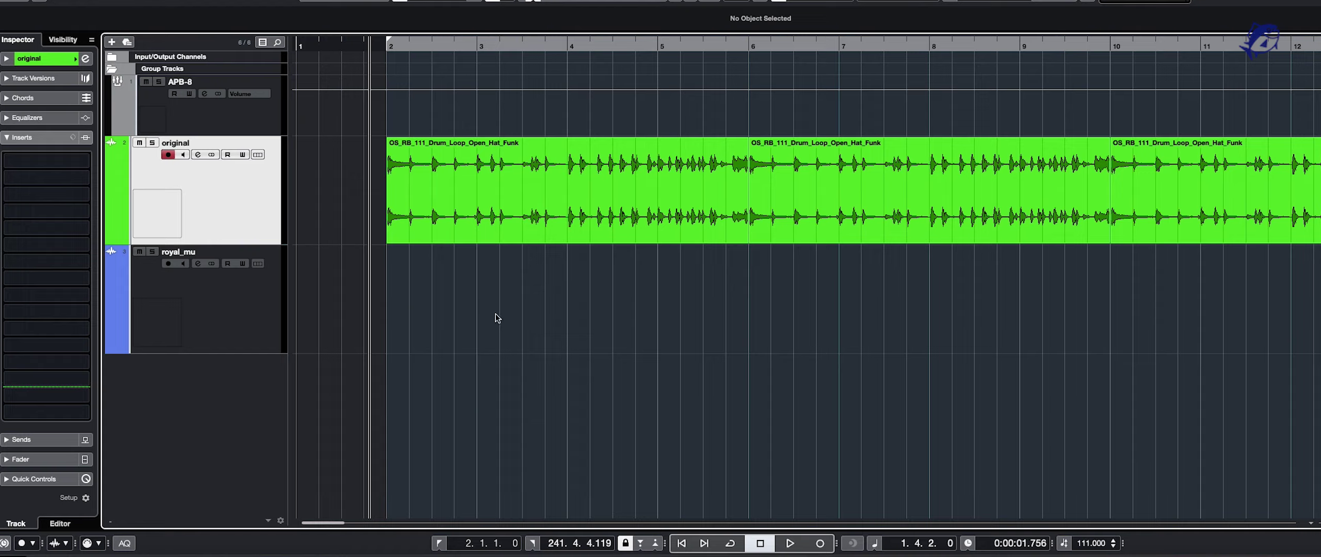
Insert the APB Royal Mu compressor on the original track and place its window below the drum clips
{"action": "left_click", "coordinate": [61, 181]}
{"action": "type", "text": "ㄱ"}
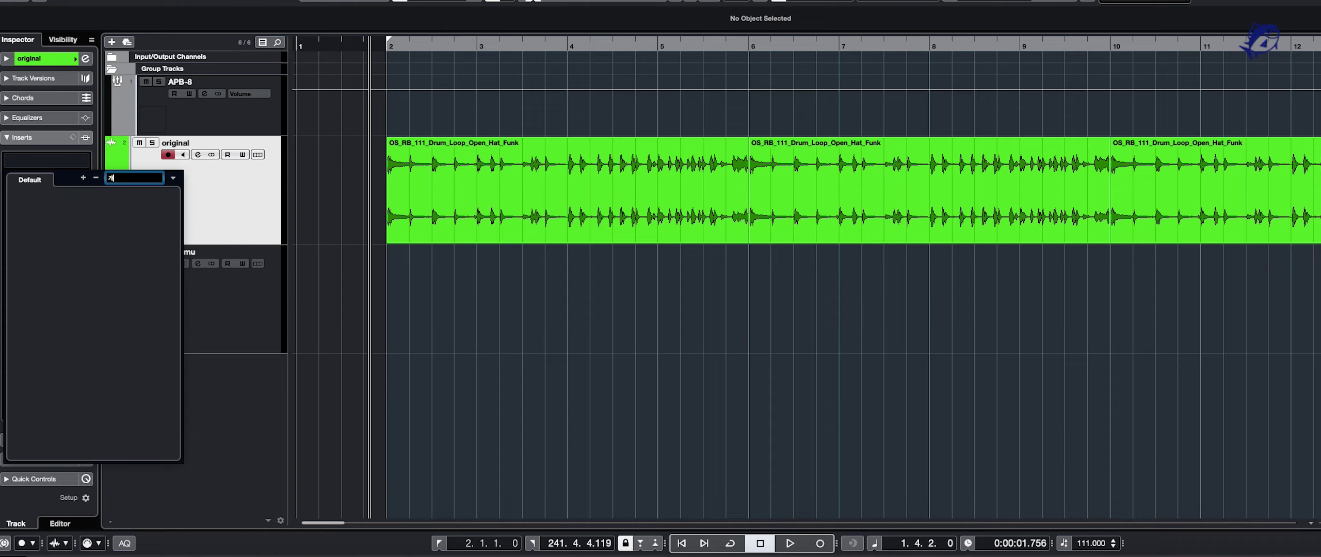
{"action": "key", "text": "BackSpace"}
{"action": "type", "text": "ro"}
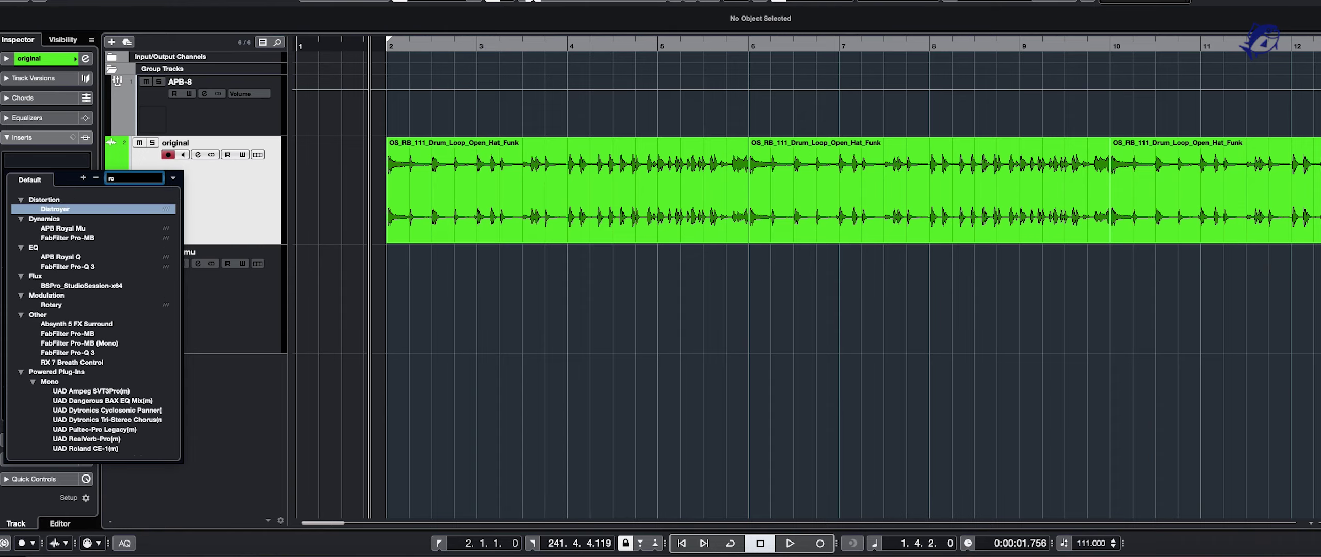
{"action": "type", "text": "y"}
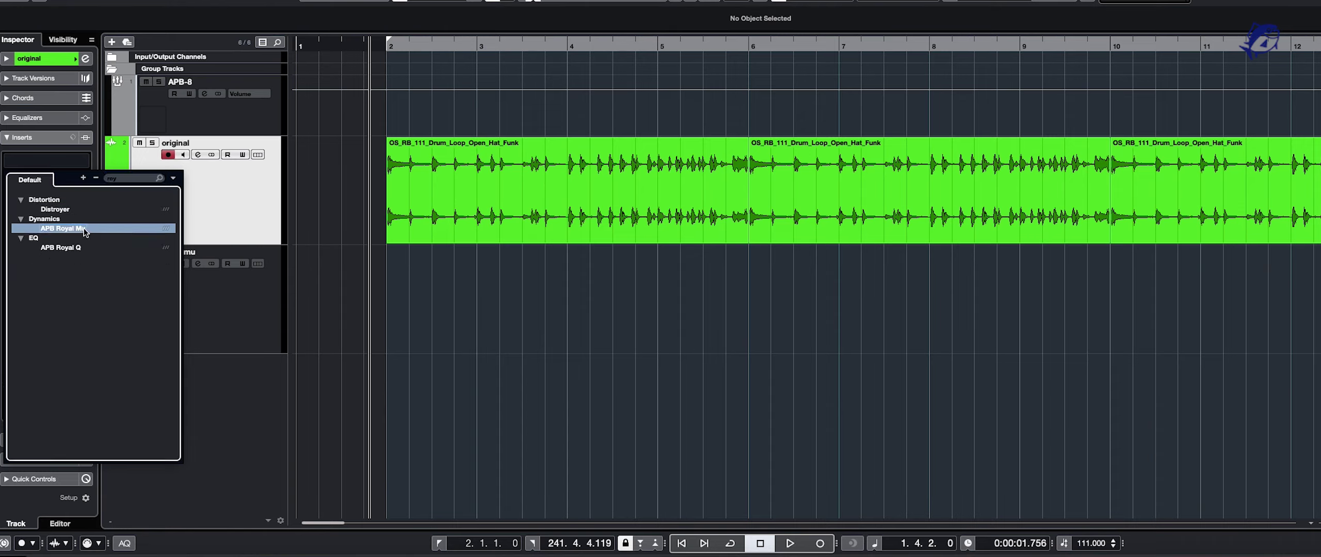
{"action": "left_click", "coordinate": [83, 228]}
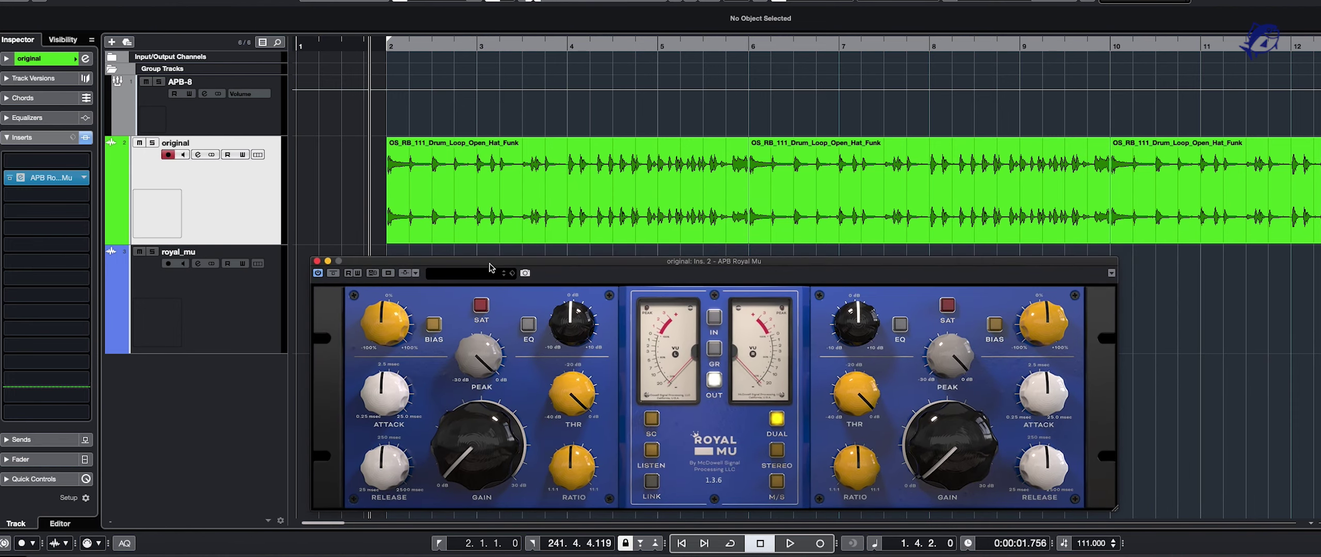
{"action": "left_click_drag", "start_coordinate": [490, 268], "coordinate": [525, 265]}
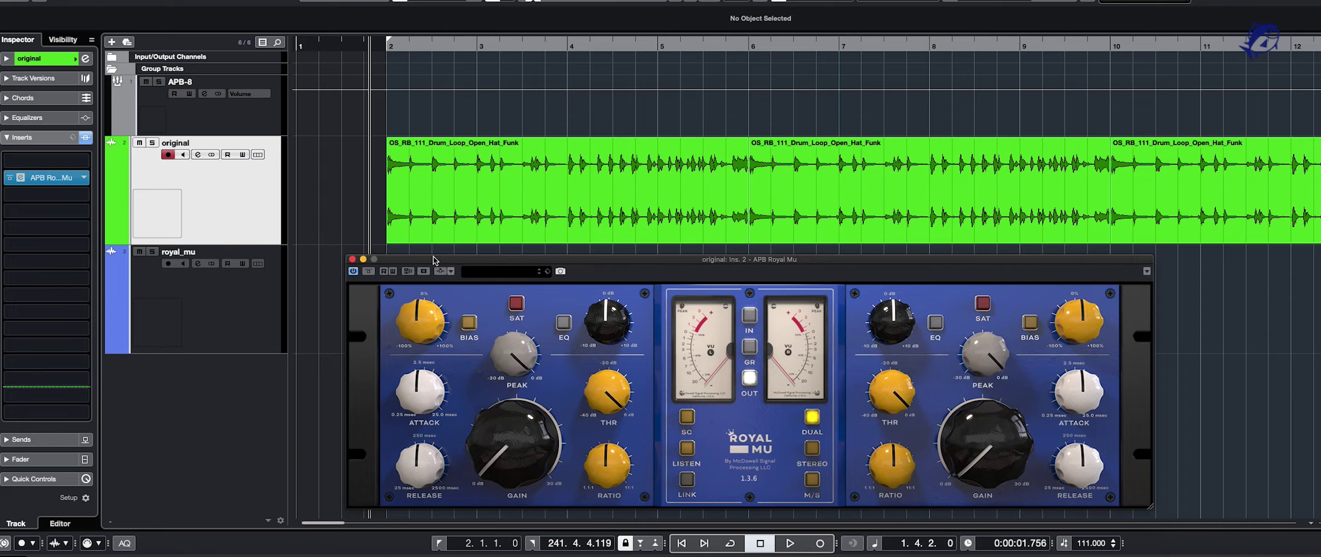
{"action": "left_click_drag", "start_coordinate": [441, 263], "coordinate": [415, 262]}
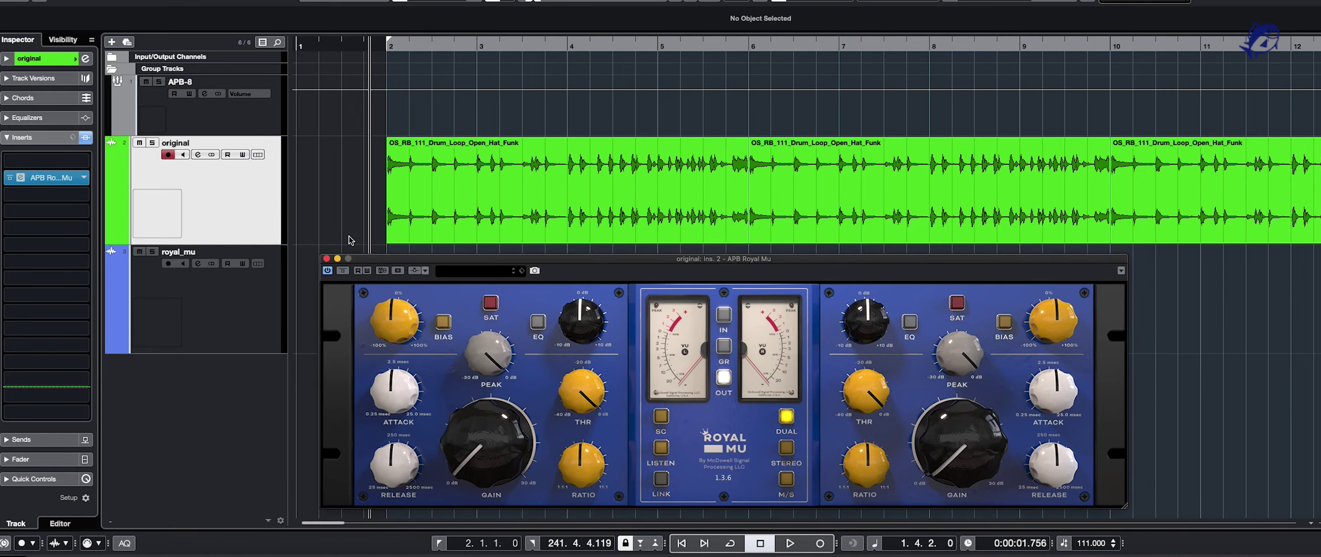
Set Royal Mu to Stereo mode with the channels linked and its meters showing gain reduction (GR)
{"action": "left_click", "coordinate": [785, 448]}
{"action": "left_click", "coordinate": [661, 479]}
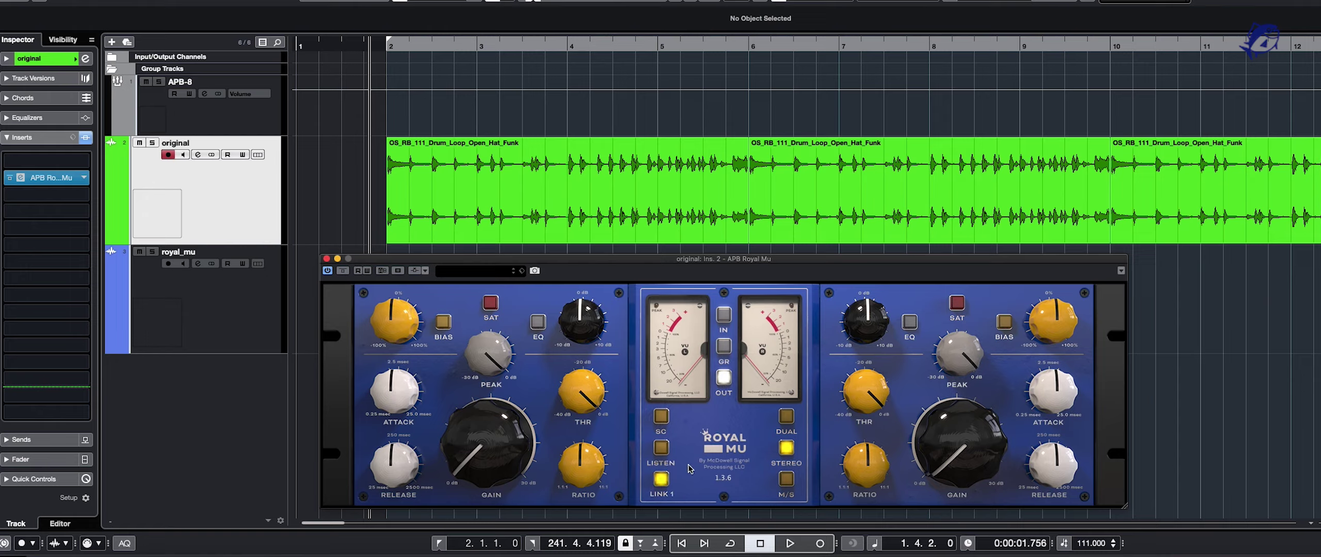
{"action": "left_click", "coordinate": [660, 451]}
{"action": "left_click", "coordinate": [662, 450]}
{"action": "left_click", "coordinate": [724, 347]}
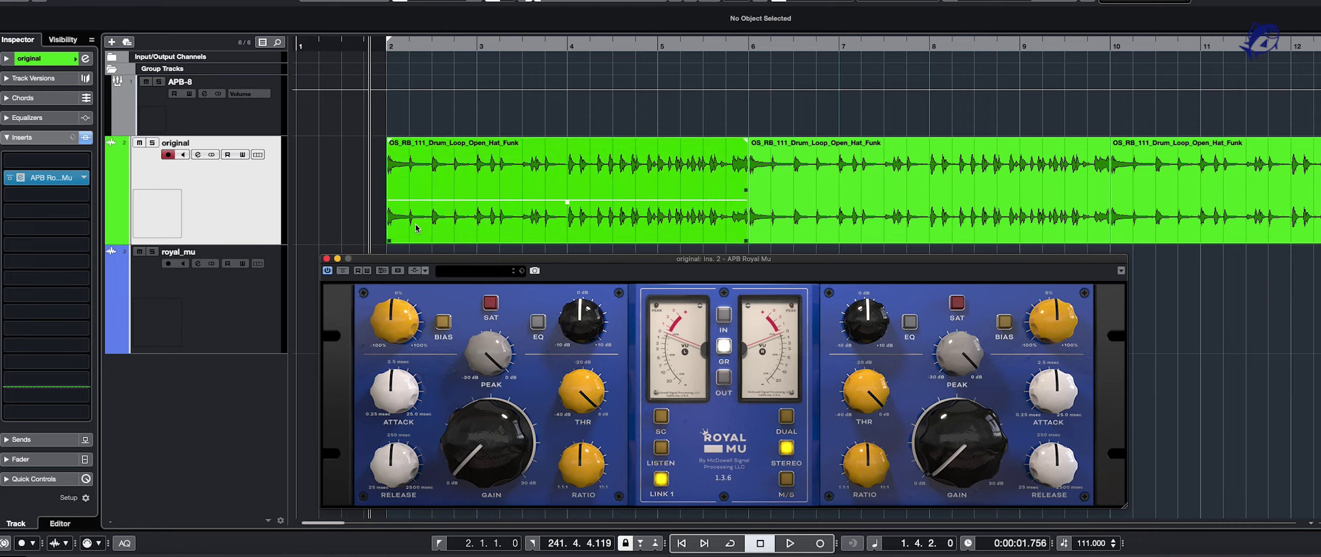
Start playback, enable Royal Mu's EQ and raise the EQ knob to about 7.3 dB
{"action": "left_click", "coordinate": [362, 196]}
{"action": "key", "text": "space"}
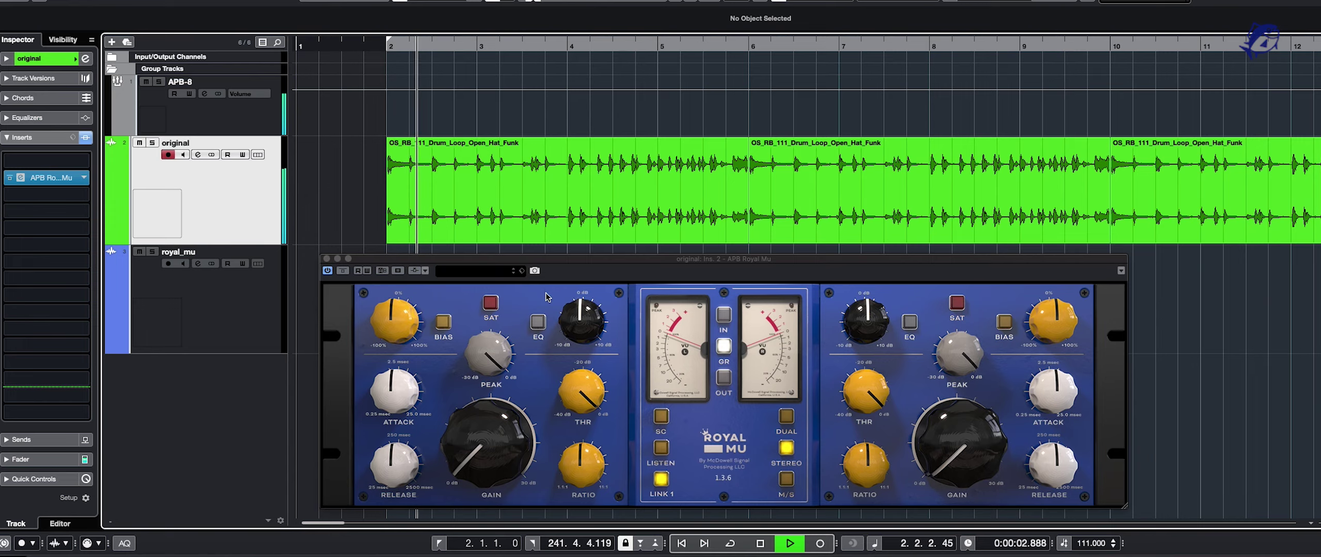
{"action": "left_click", "coordinate": [539, 321]}
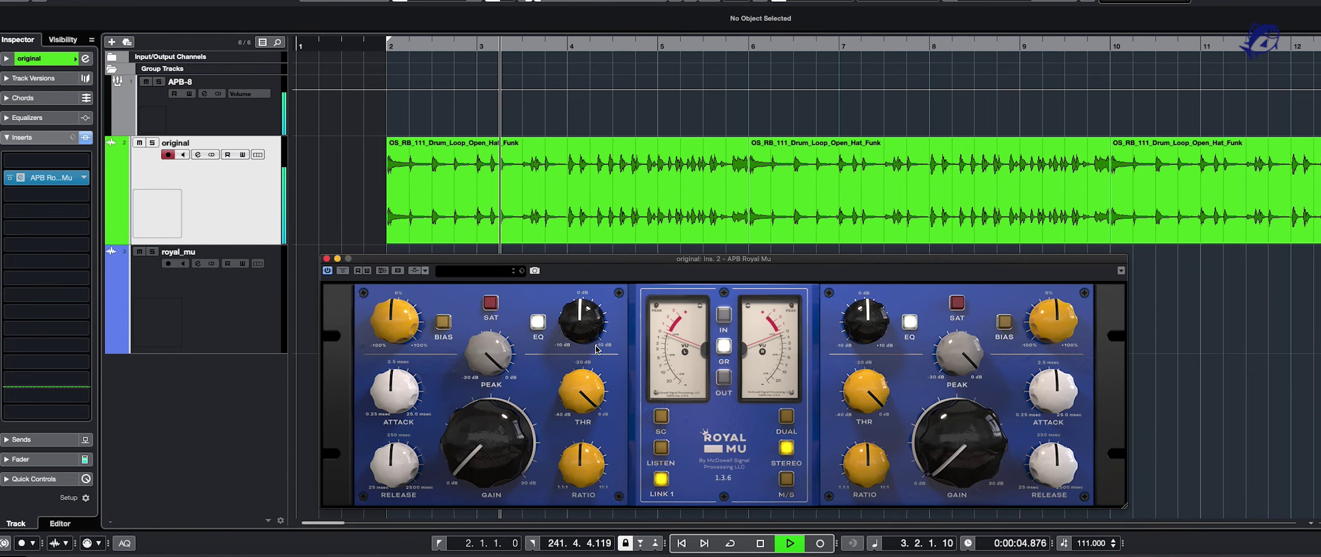
{"action": "left_click_drag", "start_coordinate": [593, 339], "coordinate": [603, 281]}
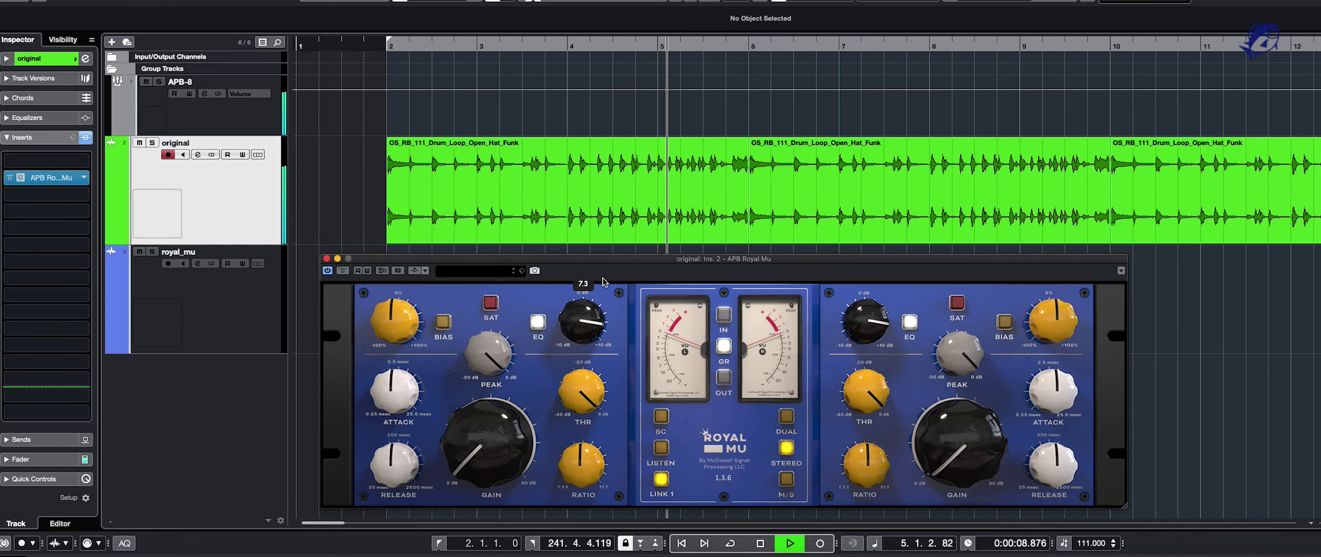
Sweep the EQ knob to both extremes during playback, settle it at a moderate boost, switch the EQ off and stop playback
{"action": "key", "text": "g"}
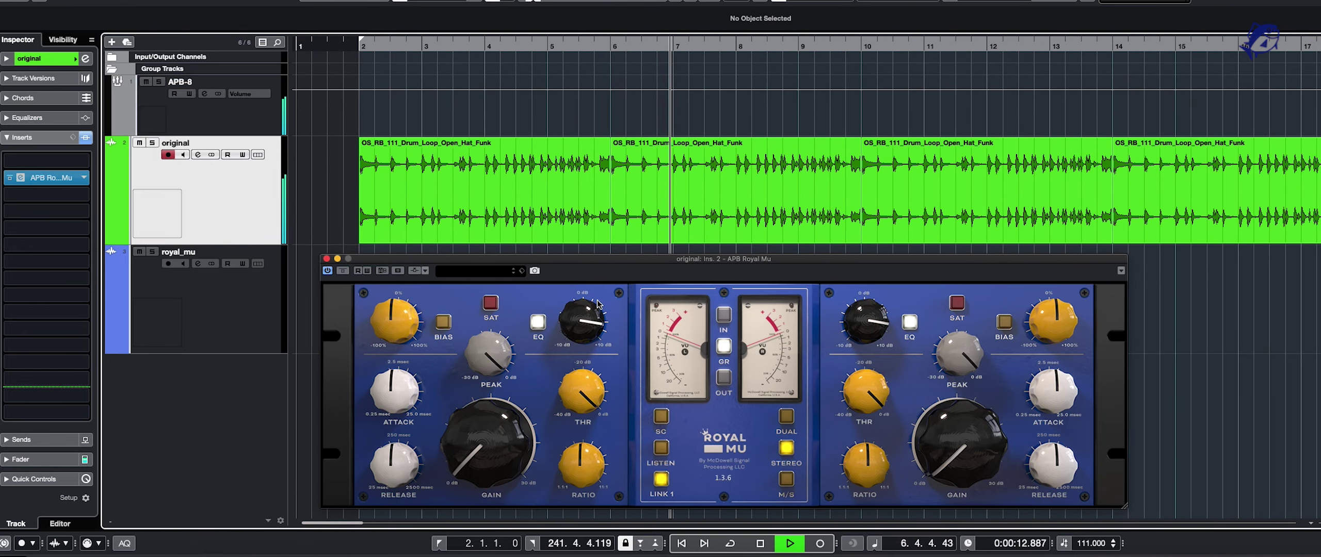
{"action": "left_click_drag", "start_coordinate": [591, 315], "coordinate": [570, 424]}
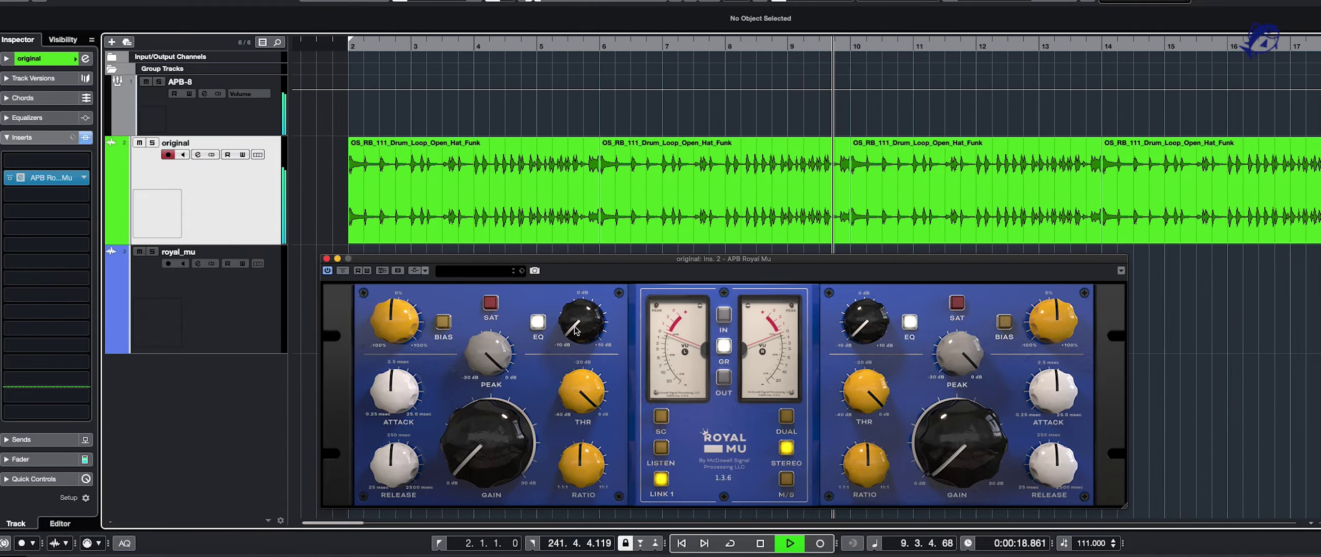
{"action": "left_click_drag", "start_coordinate": [575, 333], "coordinate": [601, 256]}
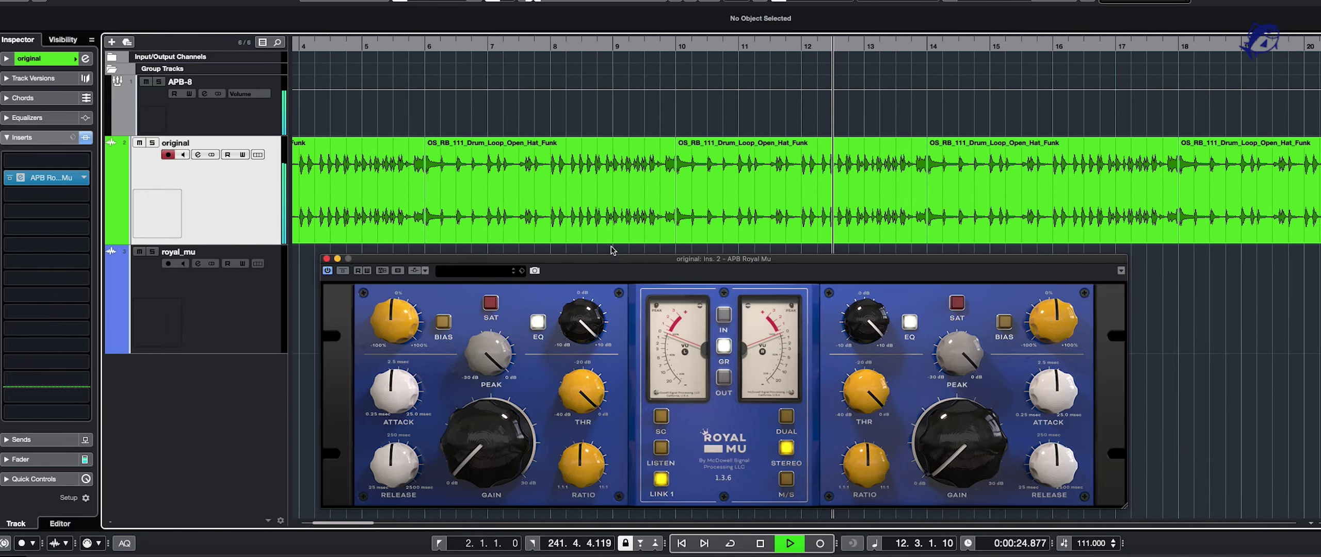
{"action": "left_click_drag", "start_coordinate": [578, 335], "coordinate": [572, 364]}
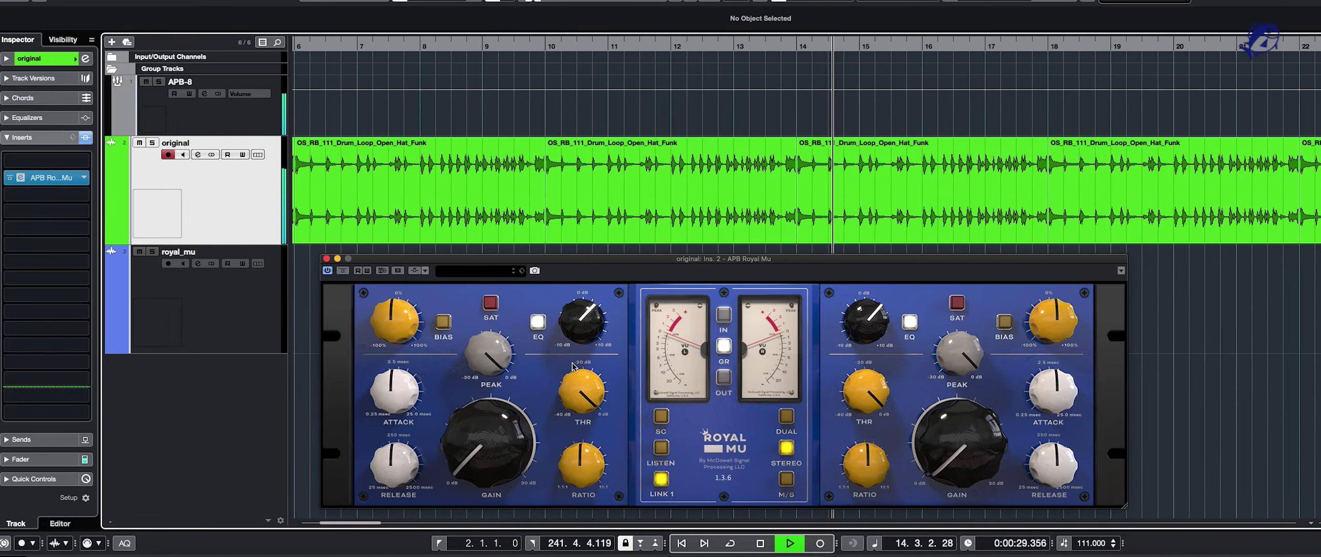
{"action": "left_click", "coordinate": [537, 324]}
{"action": "key", "text": "space"}
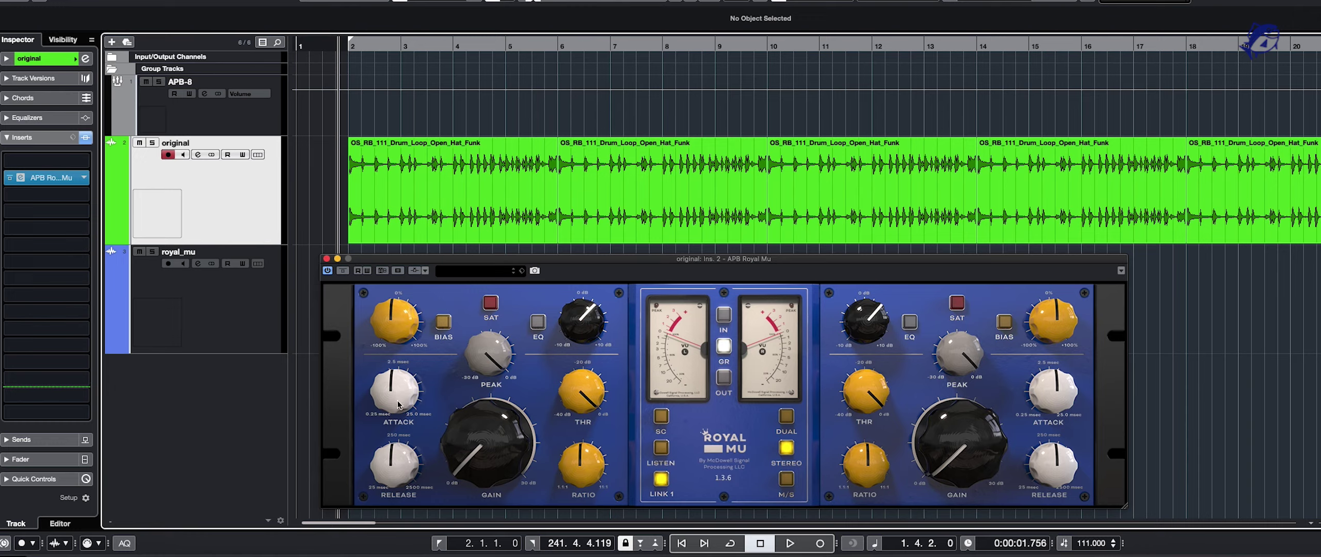
Set Royal Mu to its slowest attack, shorten the release slightly and raise the ratio slightly
{"action": "left_click_drag", "start_coordinate": [398, 405], "coordinate": [395, 308]}
{"action": "left_click_drag", "start_coordinate": [411, 454], "coordinate": [407, 483]}
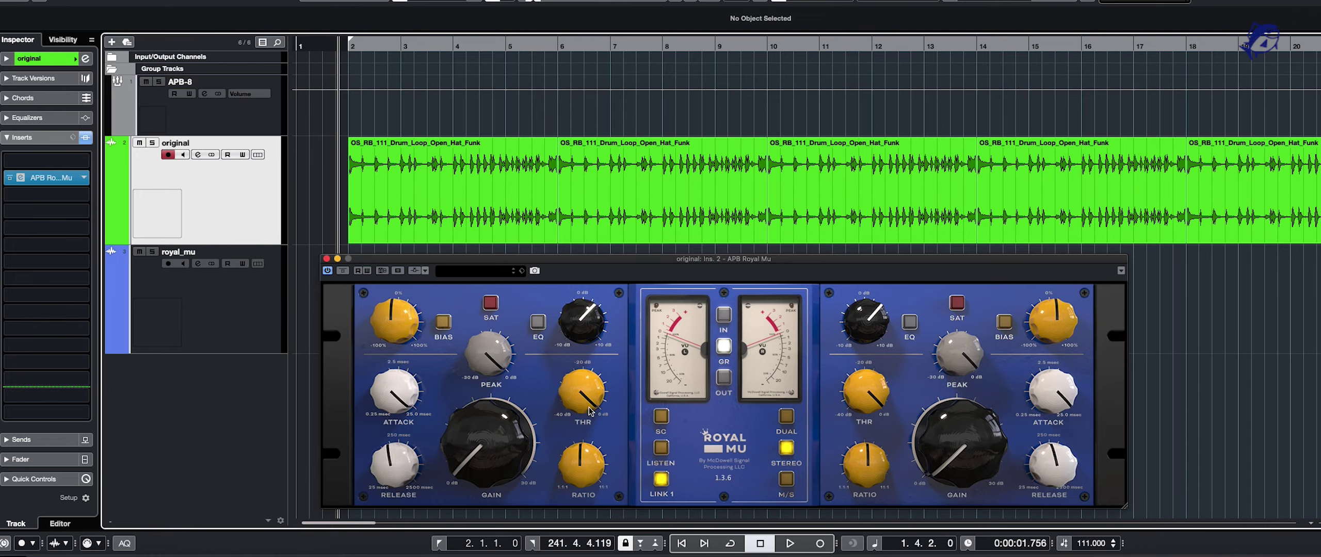
{"action": "mouse_move", "coordinate": [585, 454]}
{"action": "left_mouse_down"}
{"action": "mouse_move", "coordinate": [576, 468]}
{"action": "mouse_move", "coordinate": [586, 451]}
{"action": "left_mouse_up"}
Lower the threshold and add a little makeup gain while the drum loop plays, and stop playback after listening
{"action": "key", "text": "space"}
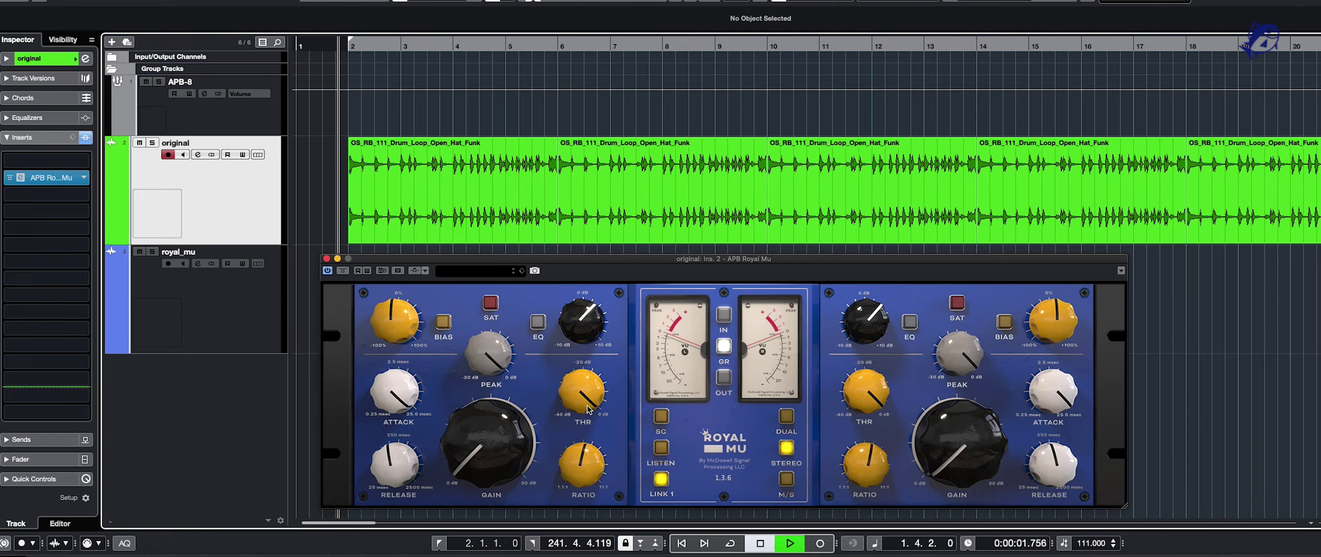
{"action": "left_click_drag", "start_coordinate": [587, 402], "coordinate": [581, 449]}
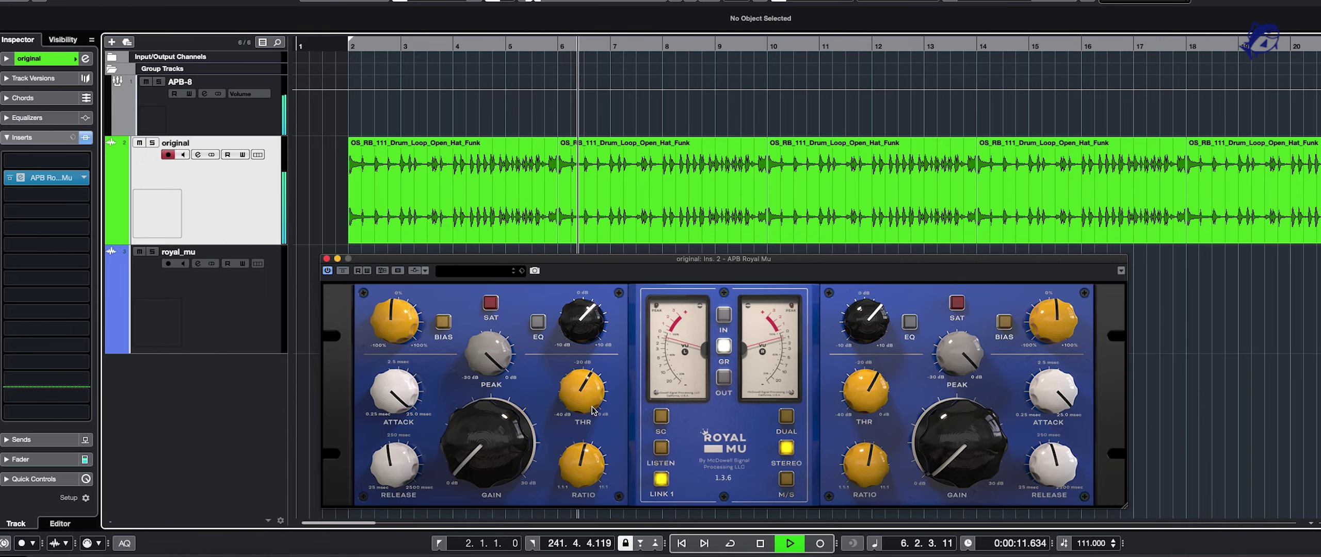
{"action": "left_click_drag", "start_coordinate": [487, 446], "coordinate": [488, 446]}
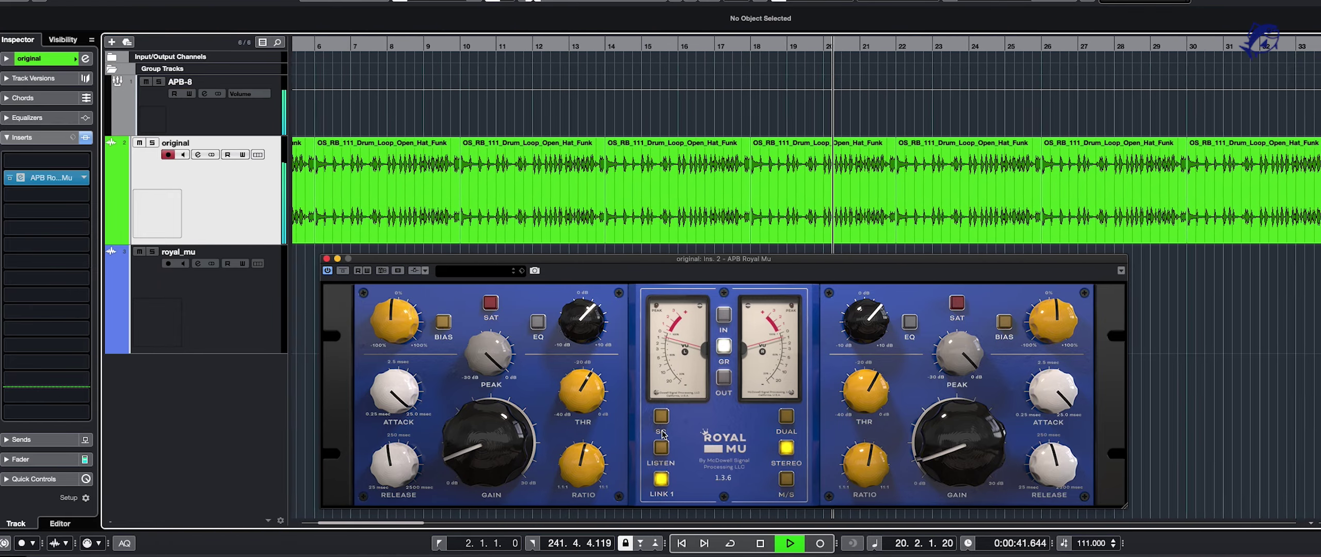
{"action": "key", "text": "space"}
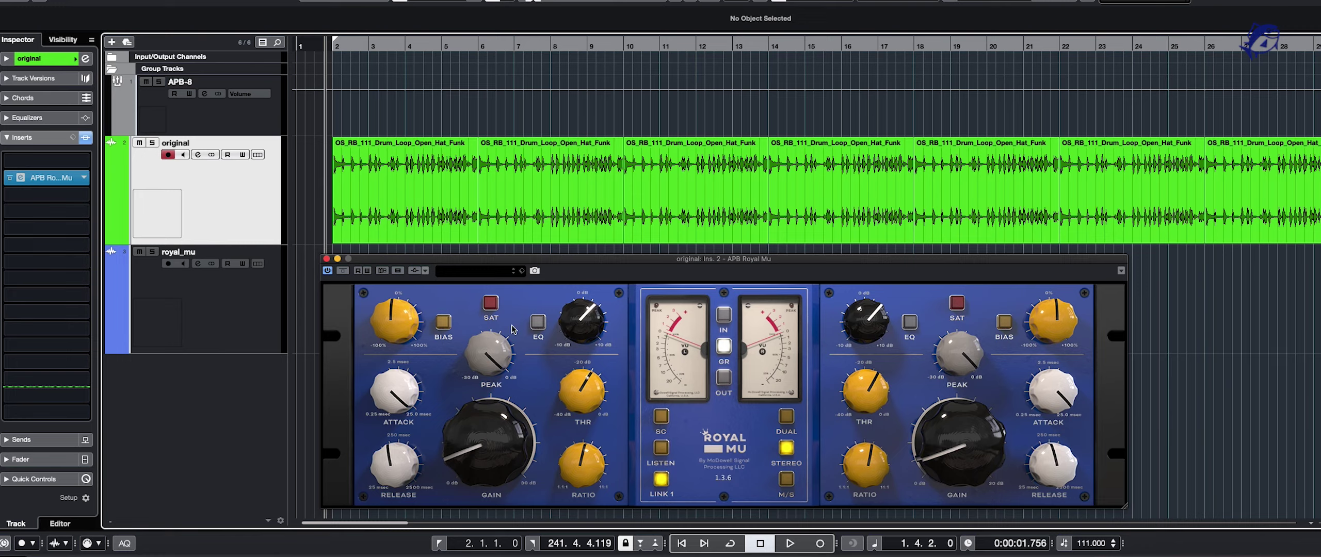
Raise Royal Mu's ratio well above the middle, set the fastest attack and lengthen the release
{"action": "left_click_drag", "start_coordinate": [583, 464], "coordinate": [583, 428]}
{"action": "left_click_drag", "start_coordinate": [396, 392], "coordinate": [398, 518]}
{"action": "left_click_drag", "start_coordinate": [396, 467], "coordinate": [401, 442]}
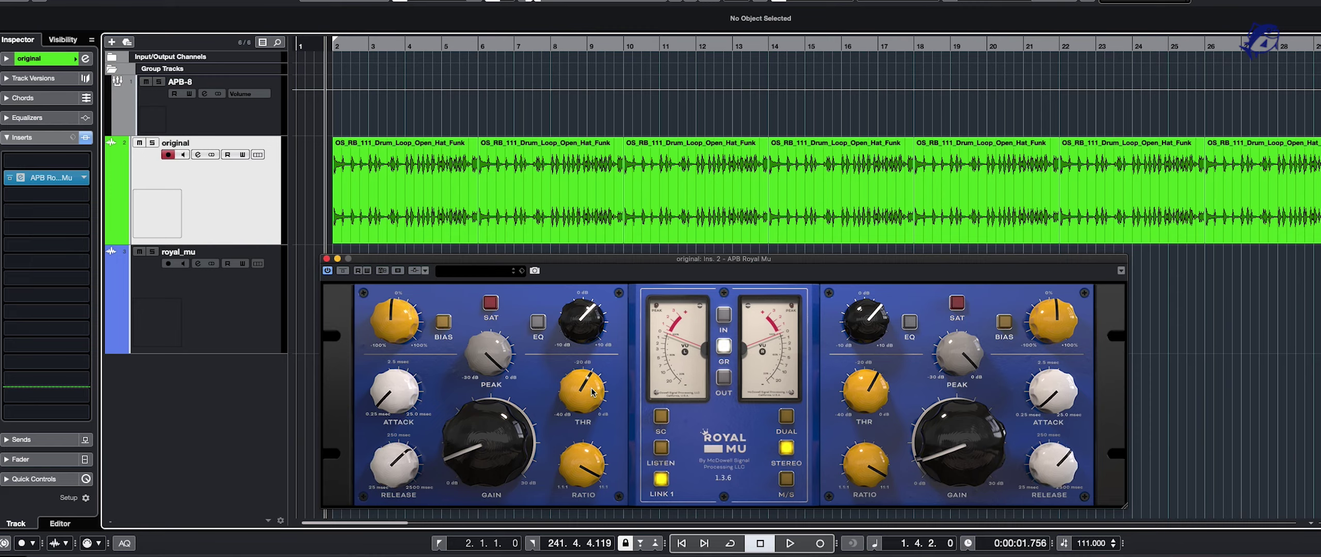
With the loop playing, lower the threshold to -18.0 dB, raise the gain to about 6.9 dB and ease the threshold back up slightly
{"action": "left_click_drag", "start_coordinate": [592, 392], "coordinate": [588, 419]}
{"action": "key", "text": "space"}
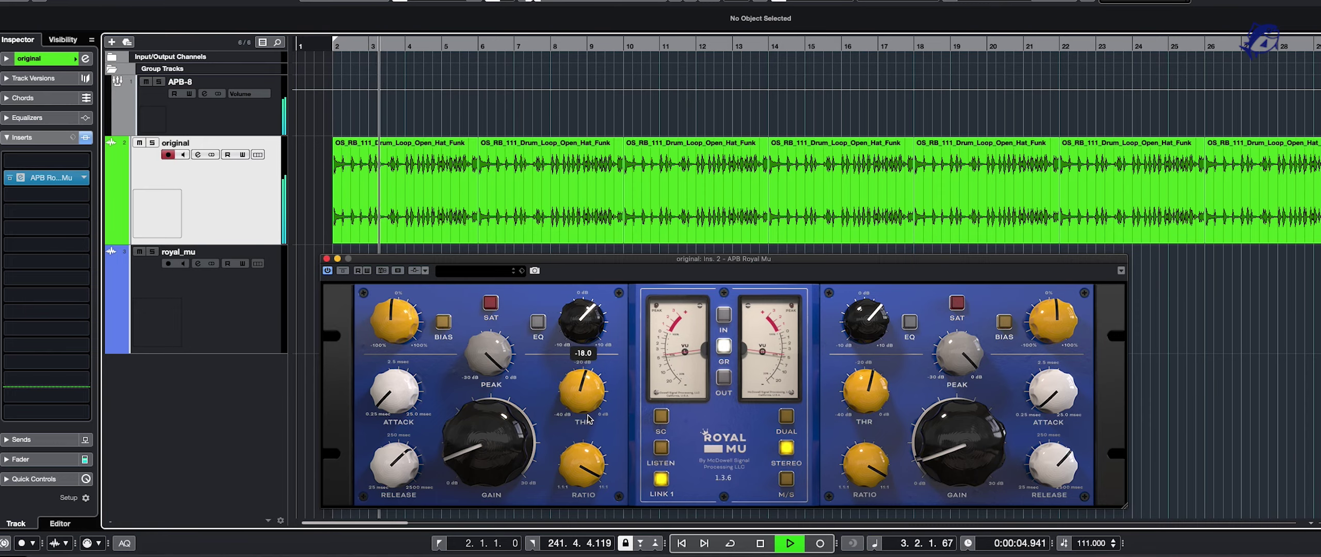
{"action": "left_click_drag", "start_coordinate": [489, 433], "coordinate": [489, 419]}
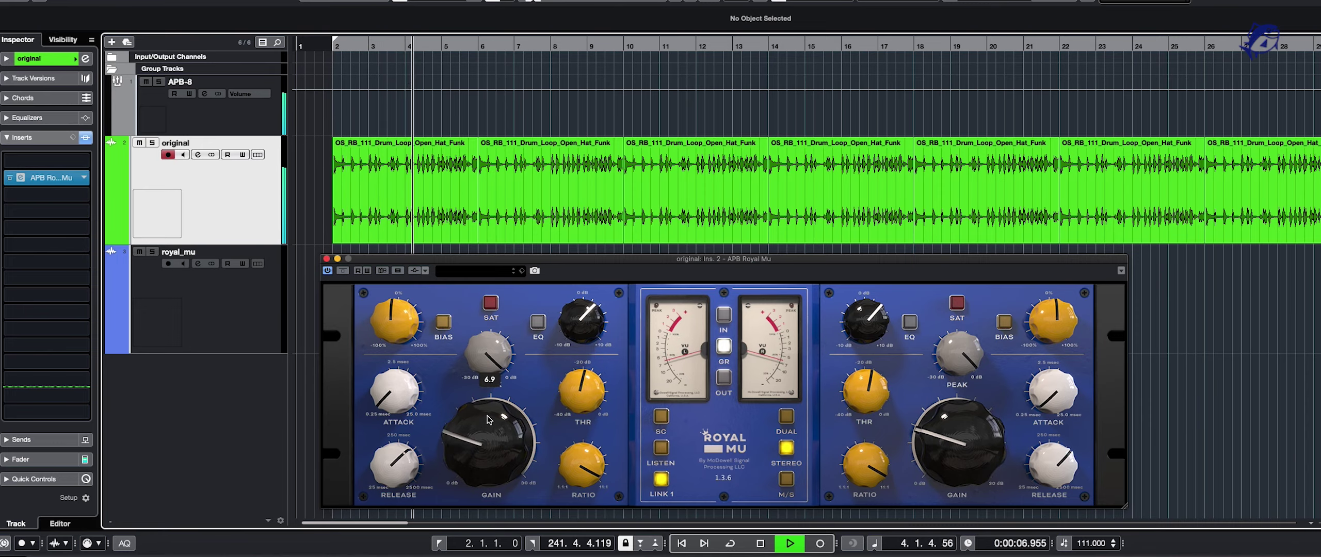
{"action": "left_click_drag", "start_coordinate": [571, 406], "coordinate": [570, 396]}
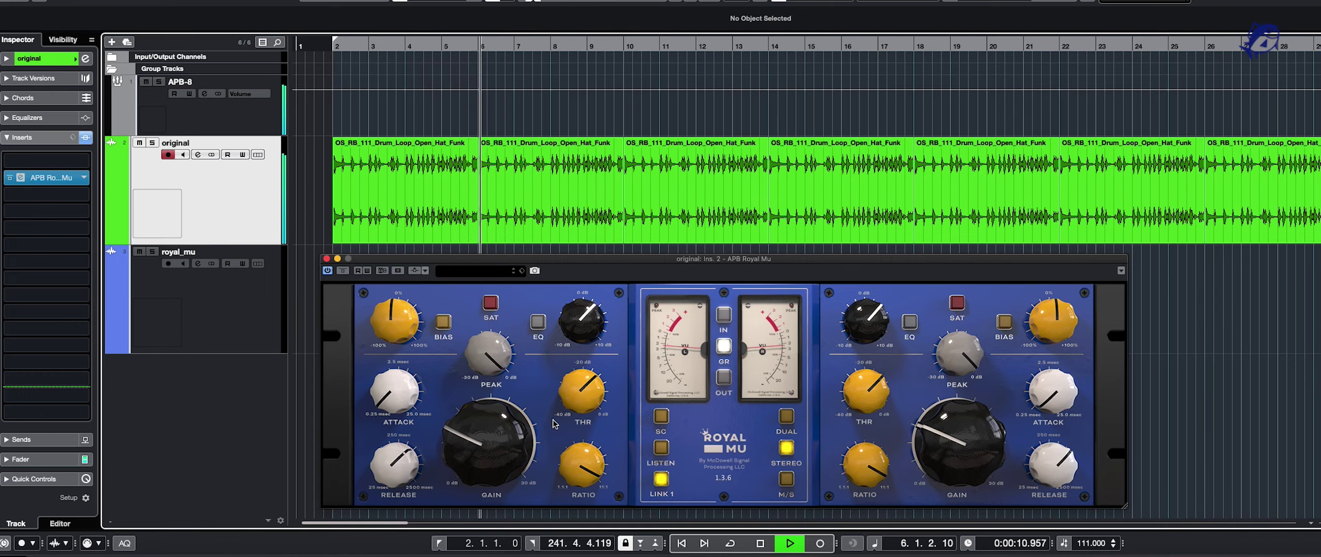
Compare the sound with Royal Mu's Listen function on and off twice during playback, and stop playback
{"action": "left_click", "coordinate": [659, 449]}
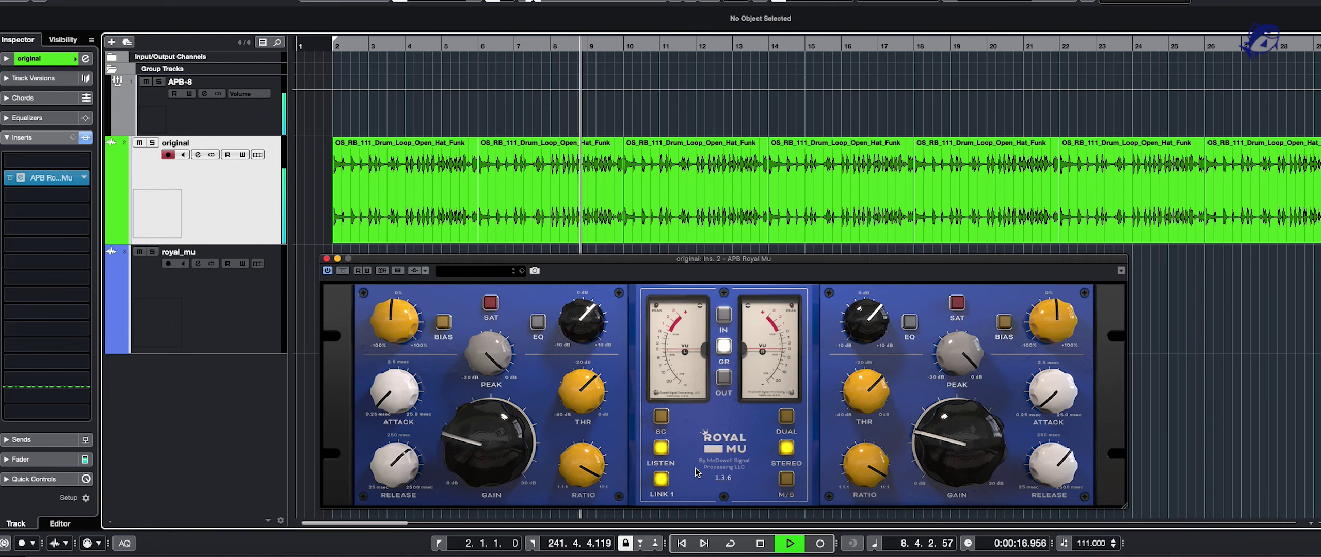
{"action": "left_click", "coordinate": [660, 448]}
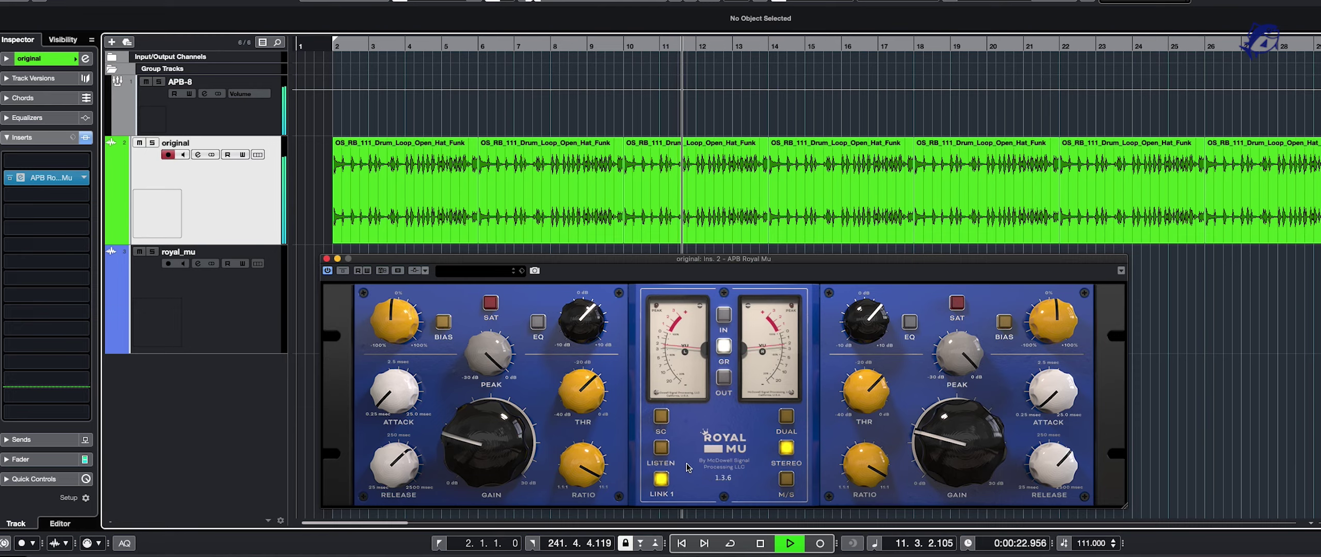
{"action": "left_click", "coordinate": [661, 448]}
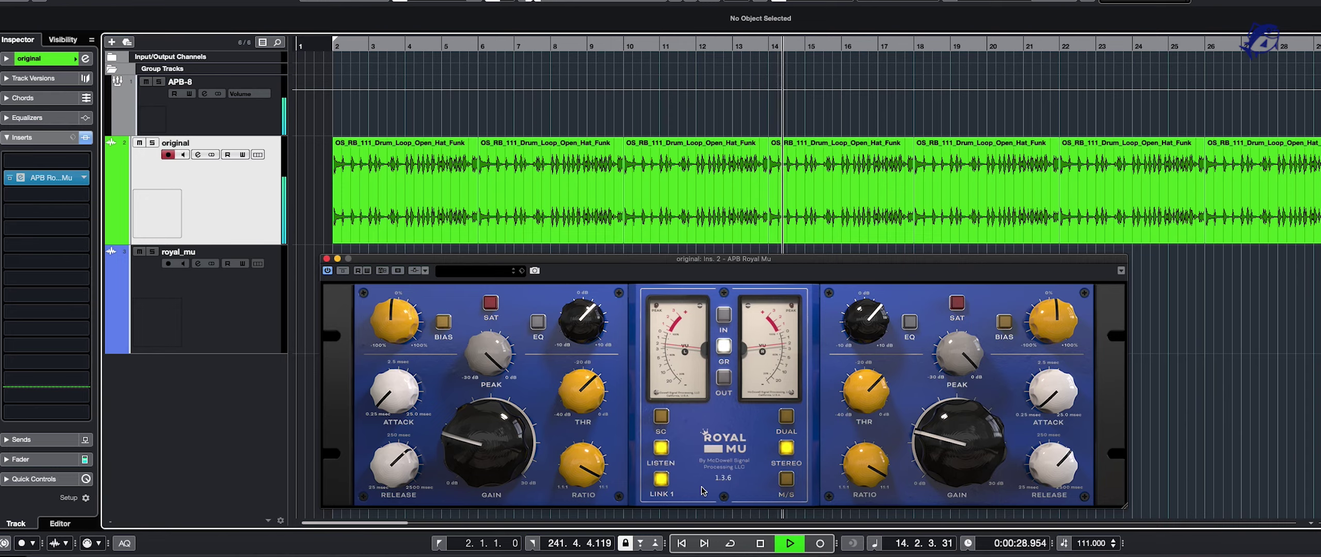
{"action": "left_click", "coordinate": [661, 448]}
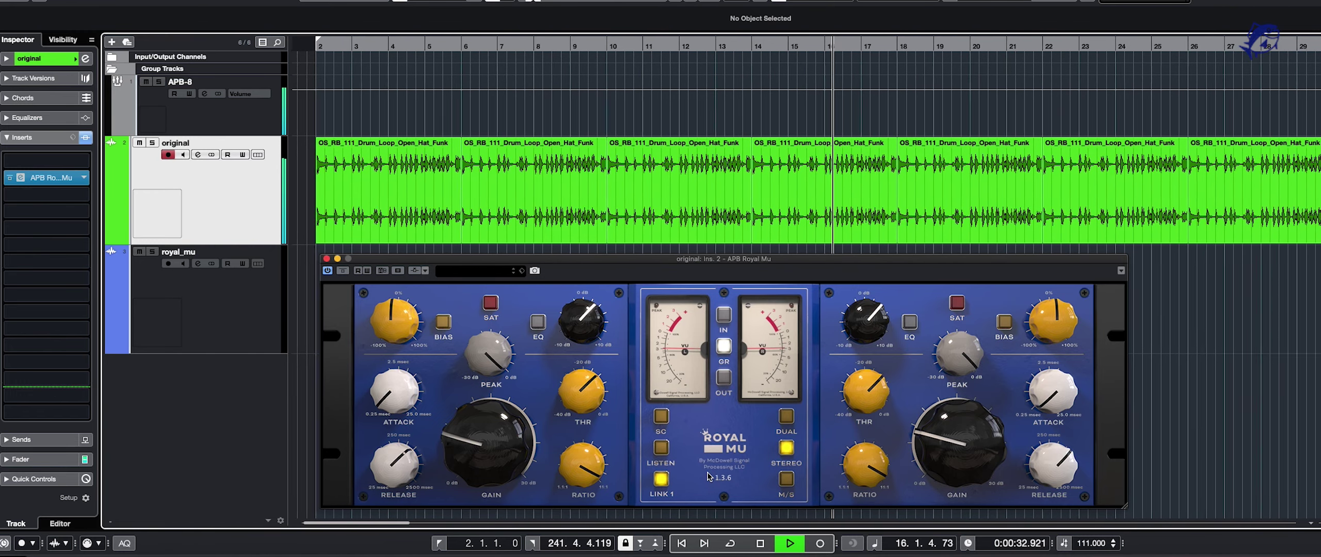
{"action": "key", "text": "space"}
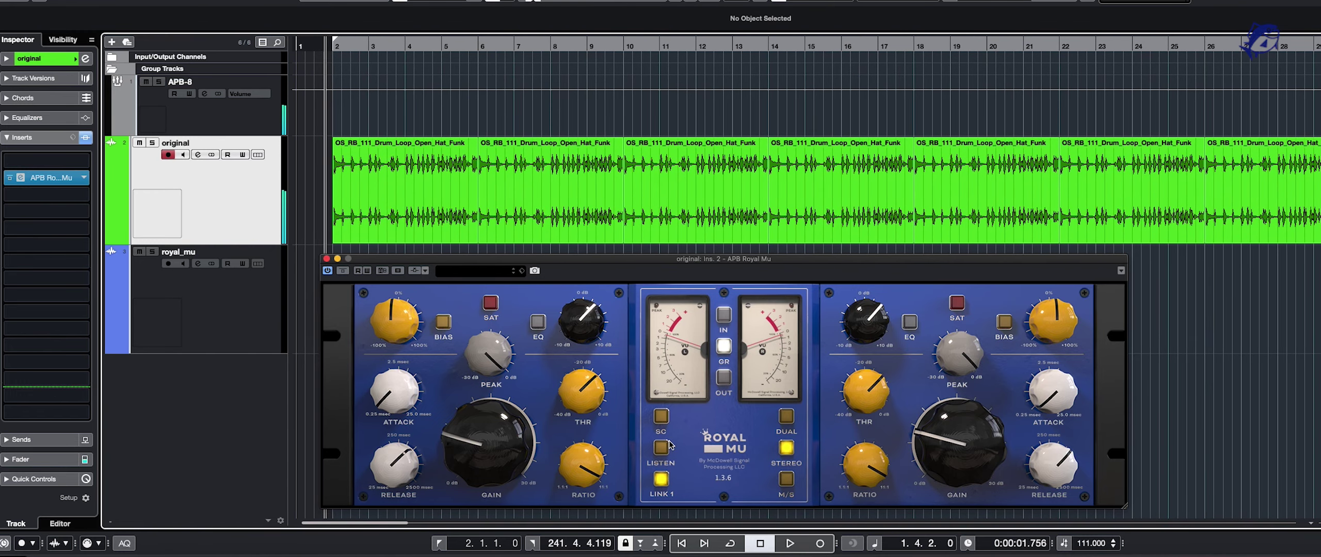
Lower Royal Mu's peak level and, with the drum loop playing, raise the gain in stages to its maximum
{"action": "left_click_drag", "start_coordinate": [648, 261], "coordinate": [688, 252]}
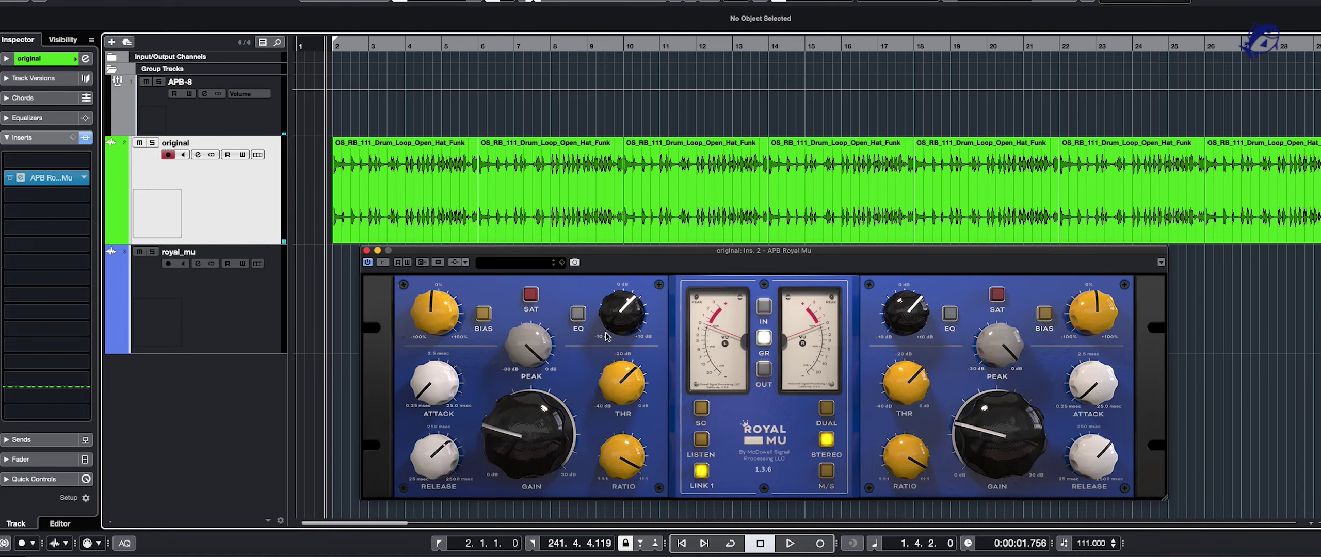
{"action": "left_click_drag", "start_coordinate": [524, 359], "coordinate": [514, 394]}
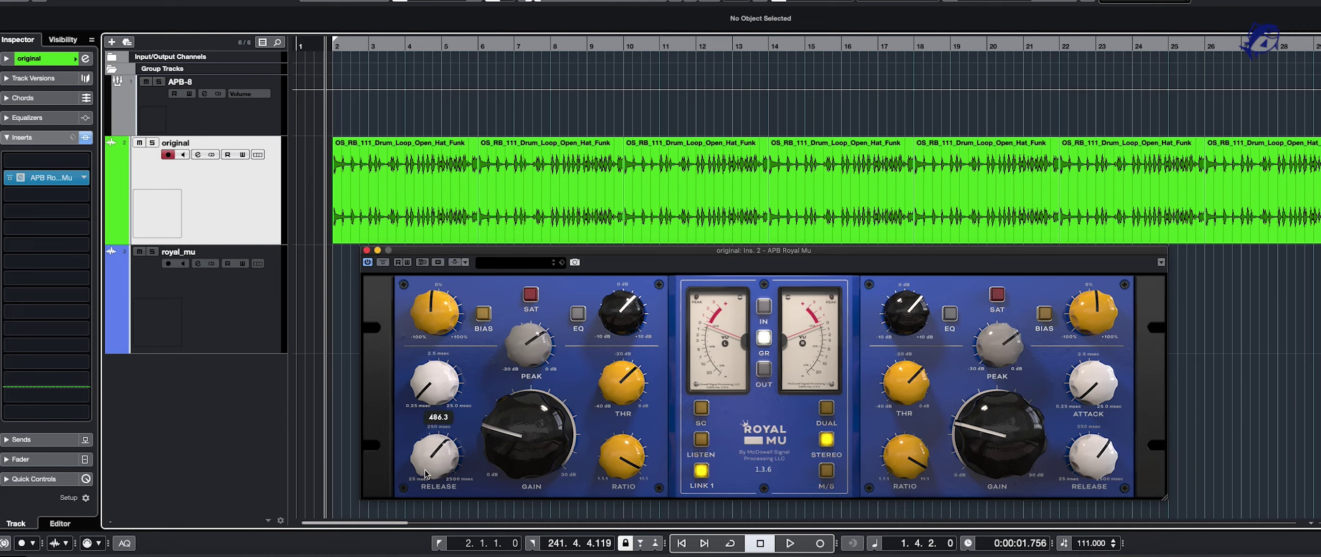
{"action": "key", "text": "space"}
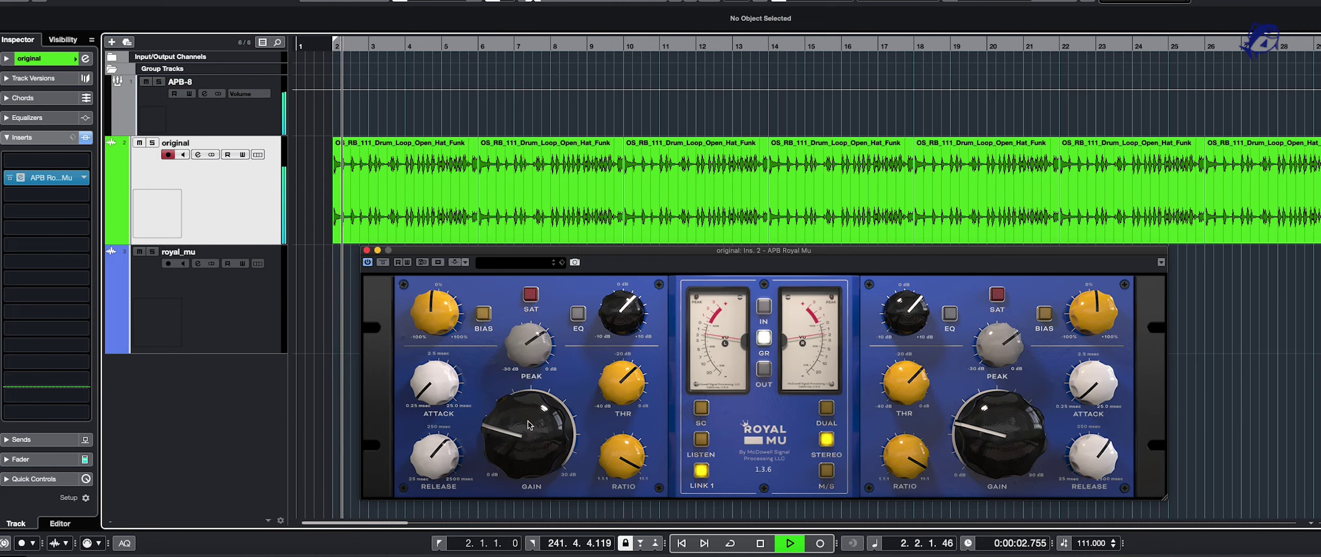
{"action": "scroll", "coordinate": [528, 415], "scroll_direction": "up", "scroll_amount": 3}
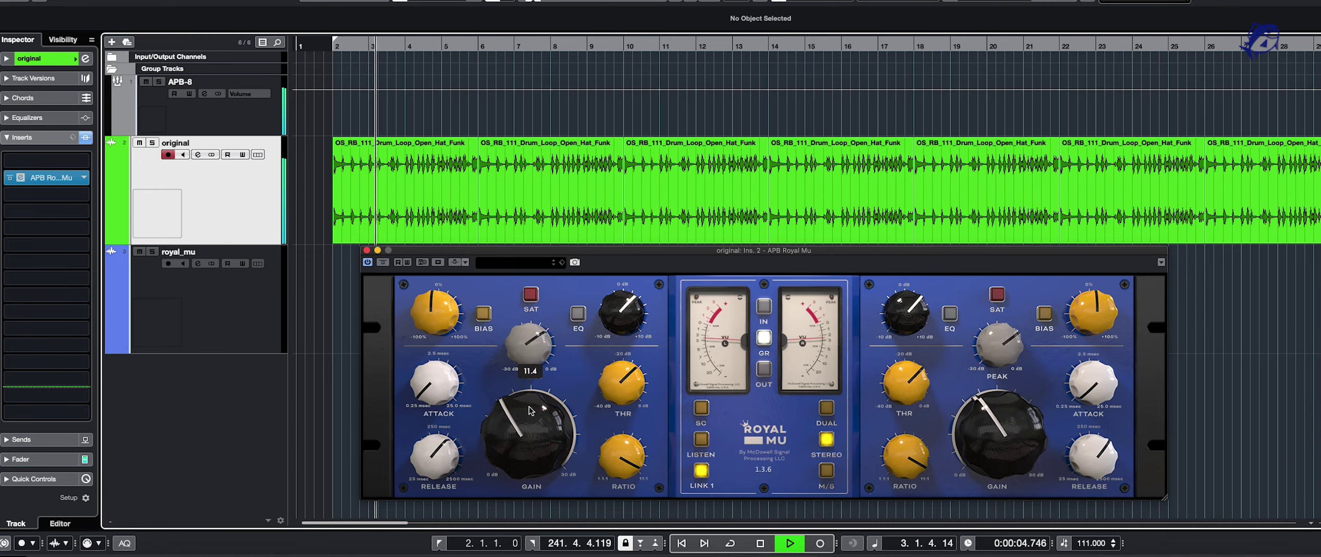
{"action": "left_click_drag", "start_coordinate": [527, 415], "coordinate": [537, 382]}
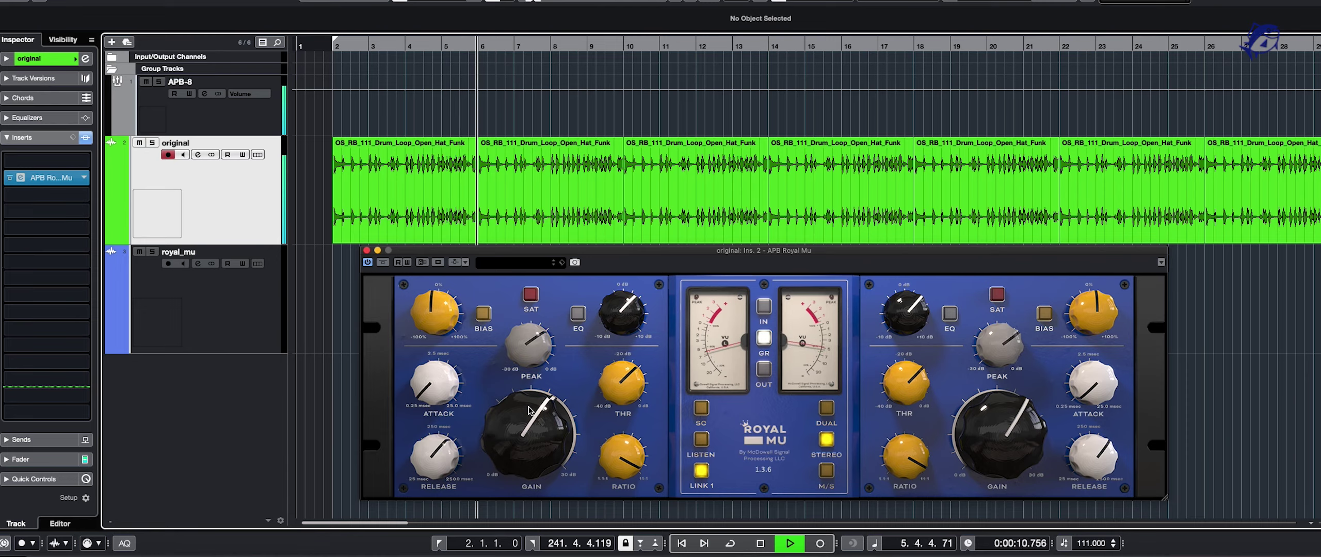
{"action": "left_click_drag", "start_coordinate": [530, 427], "coordinate": [541, 375]}
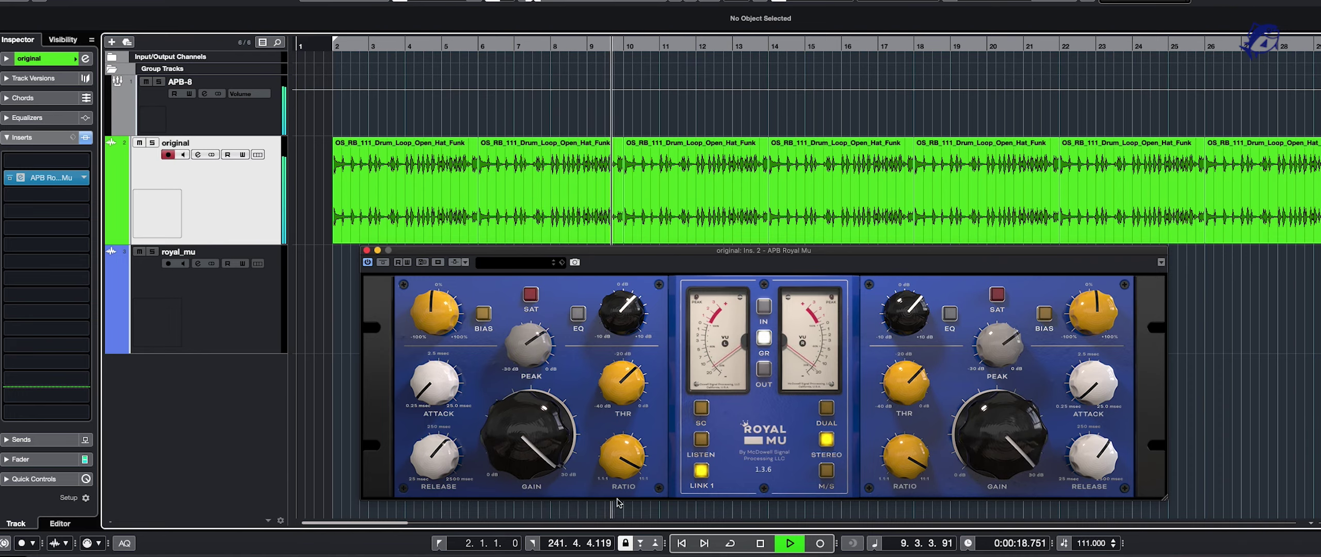
Audition the high gain setting with the Listen function on and off once, and stop playback
{"action": "left_click", "coordinate": [700, 439]}
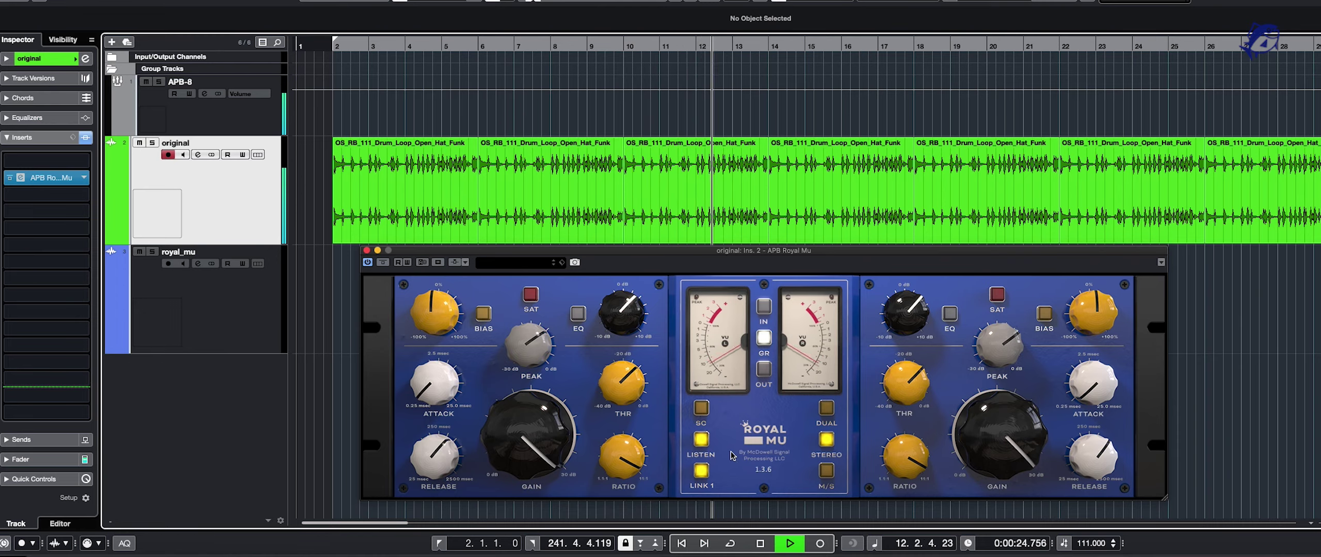
{"action": "left_click", "coordinate": [702, 440]}
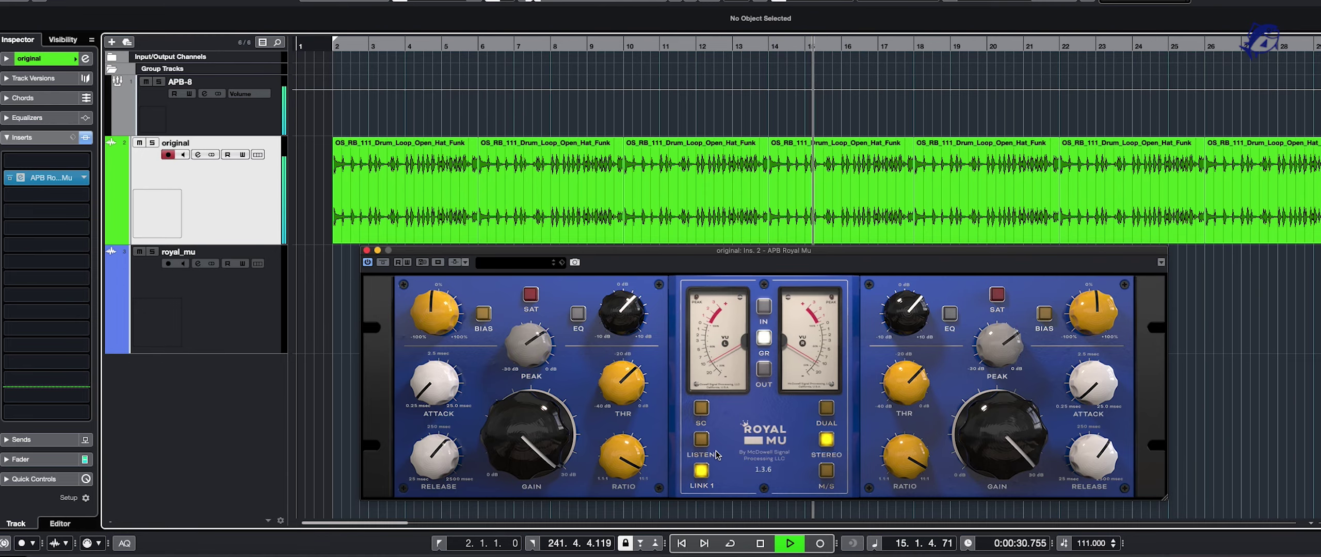
{"action": "key", "text": "space"}
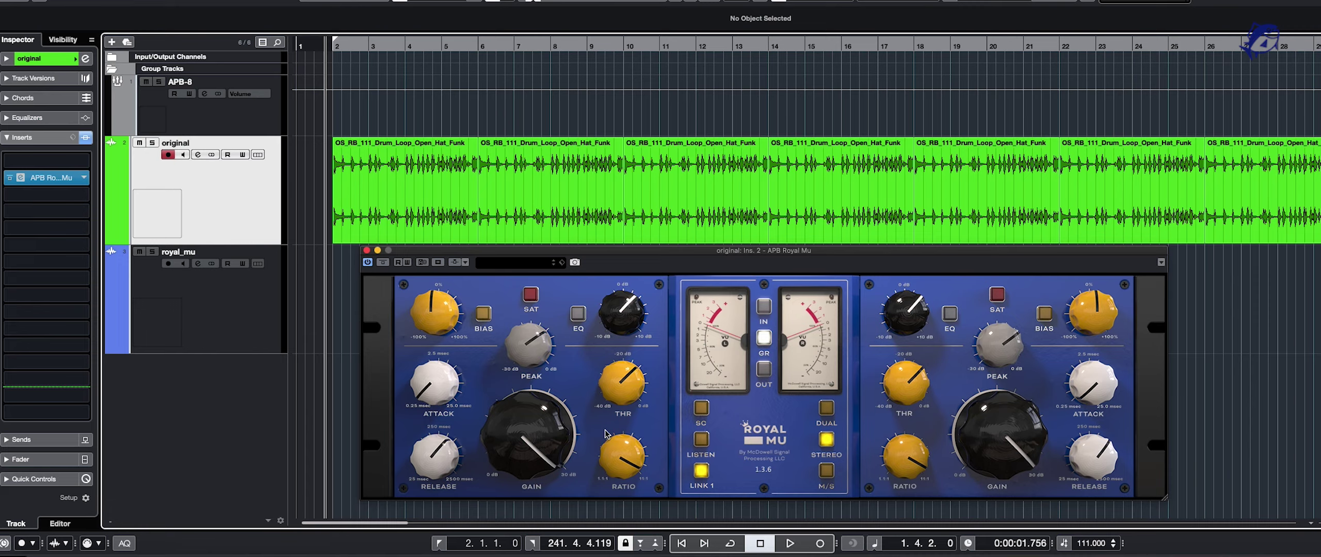
Replay the drum loop, reduce the gain to about 14.5 dB and make small adjustments around that level
{"action": "key", "text": "space"}
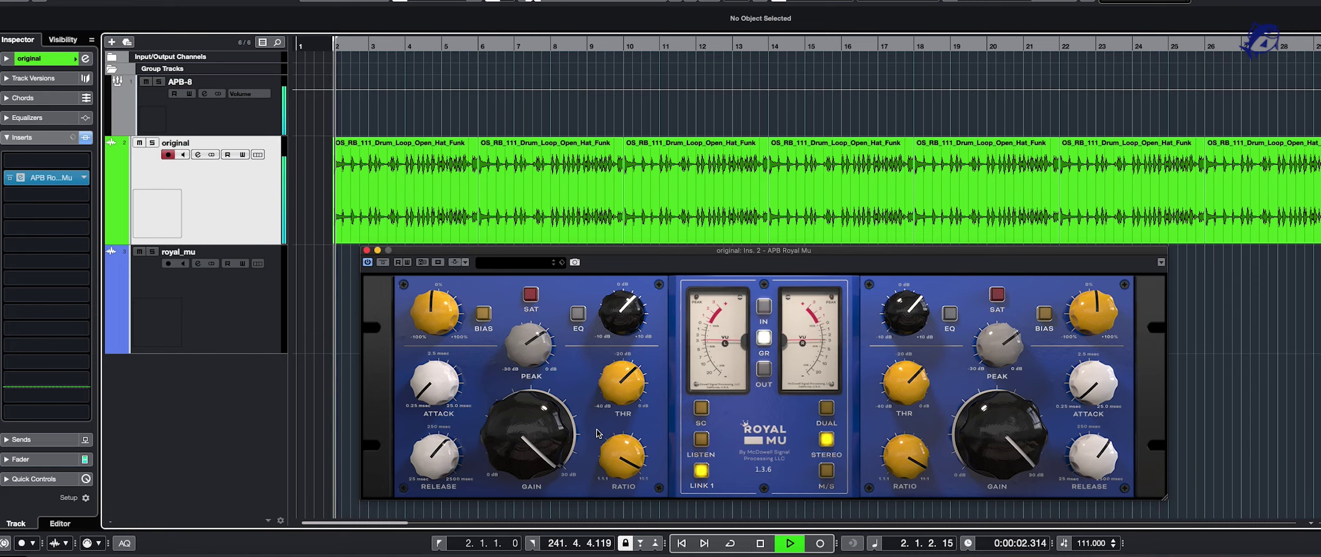
{"action": "left_click_drag", "start_coordinate": [543, 429], "coordinate": [522, 489]}
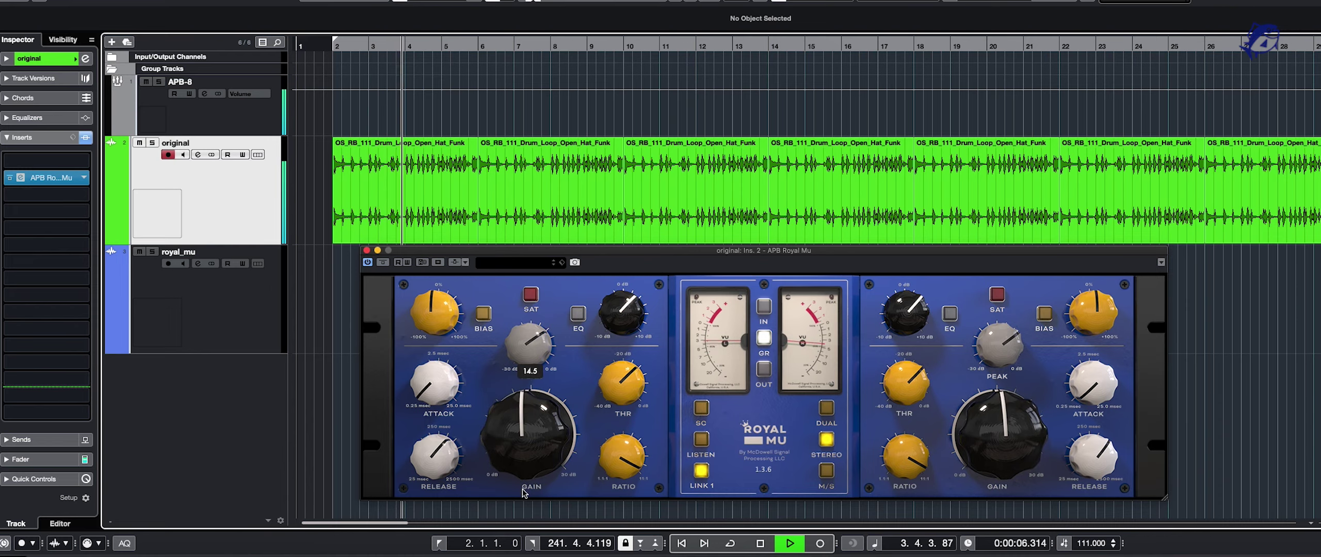
{"action": "left_click_drag", "start_coordinate": [527, 455], "coordinate": [528, 445]}
{"action": "key", "text": "space"}
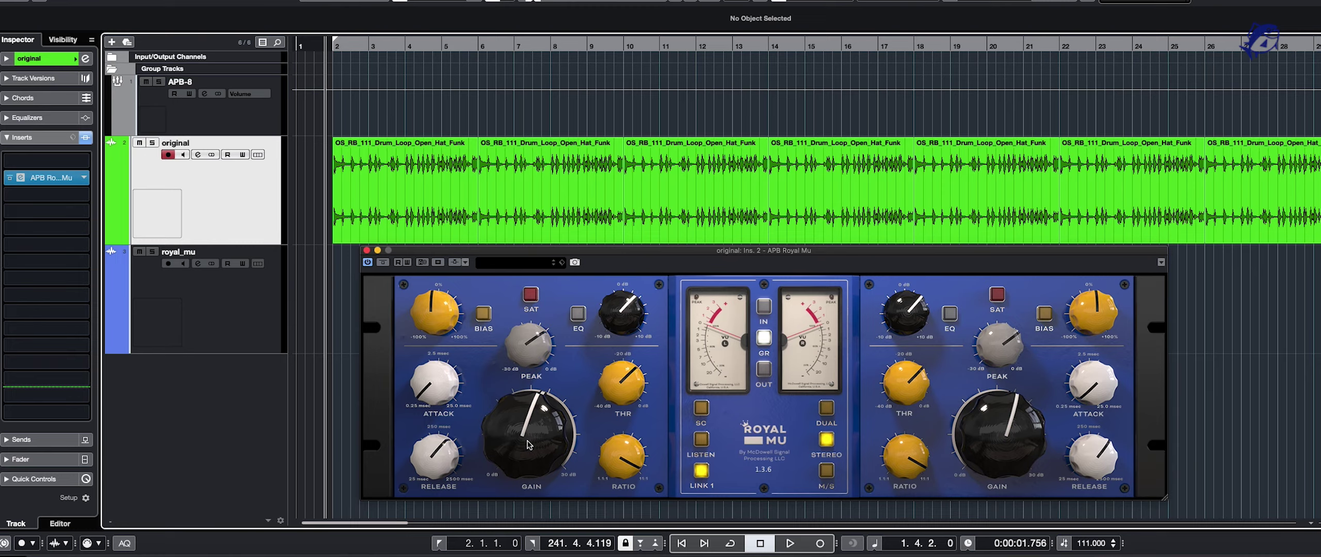
{"action": "key", "text": "space"}
{"action": "left_click_drag", "start_coordinate": [528, 445], "coordinate": [529, 456]}
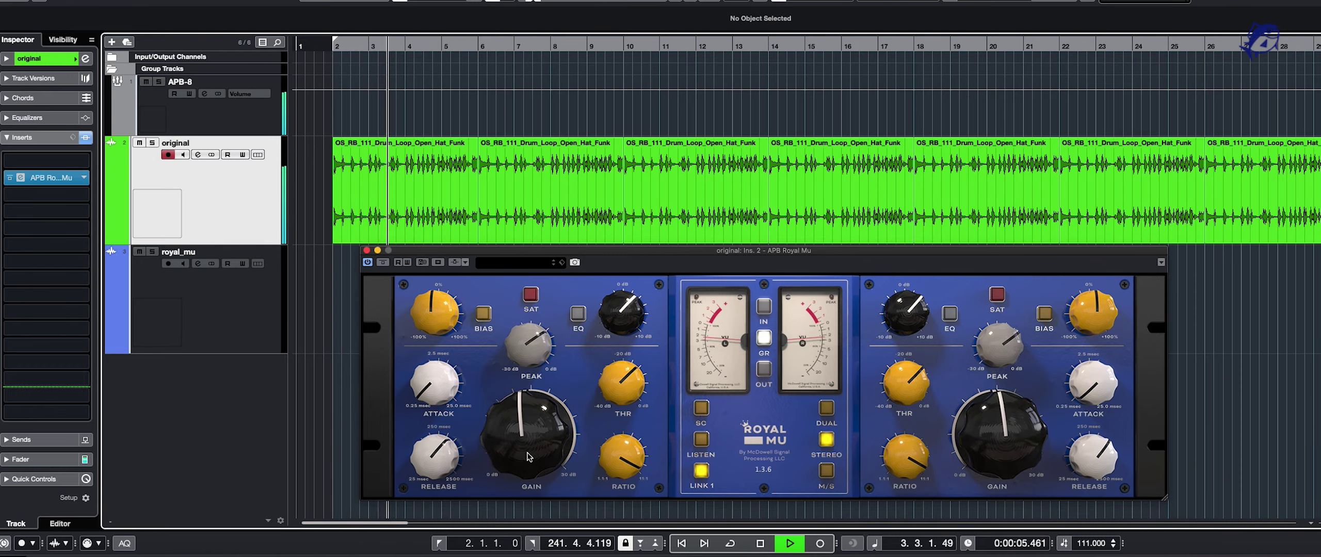
Enable saturation with playback stopped, restart the drum loop and raise the gain slightly
{"action": "key", "text": "space"}
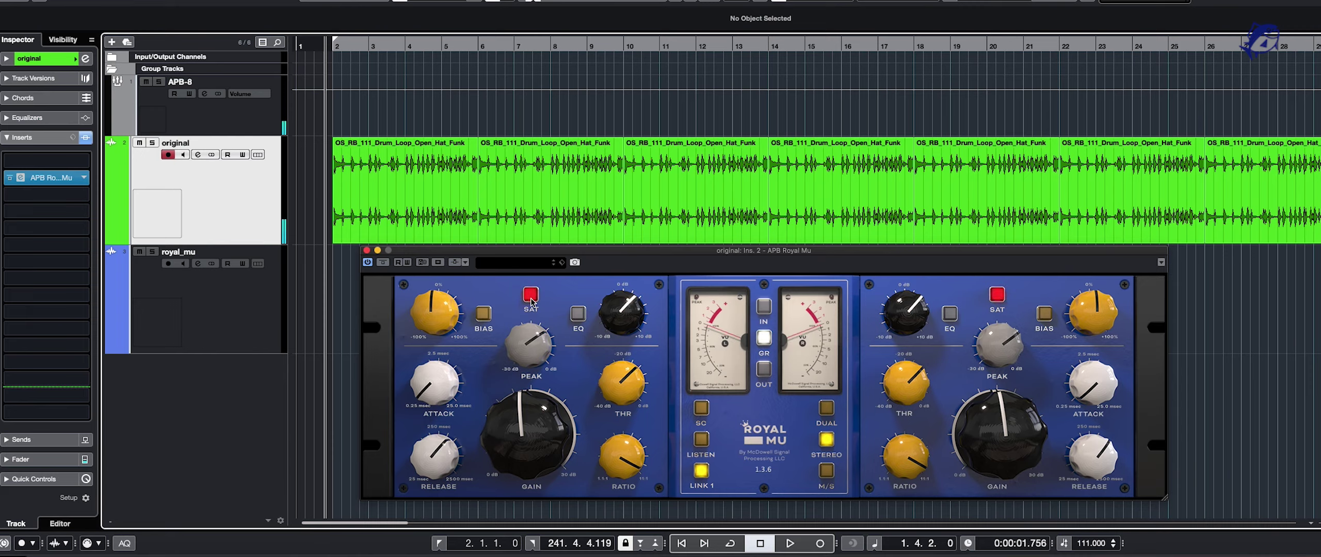
{"action": "key", "text": "space"}
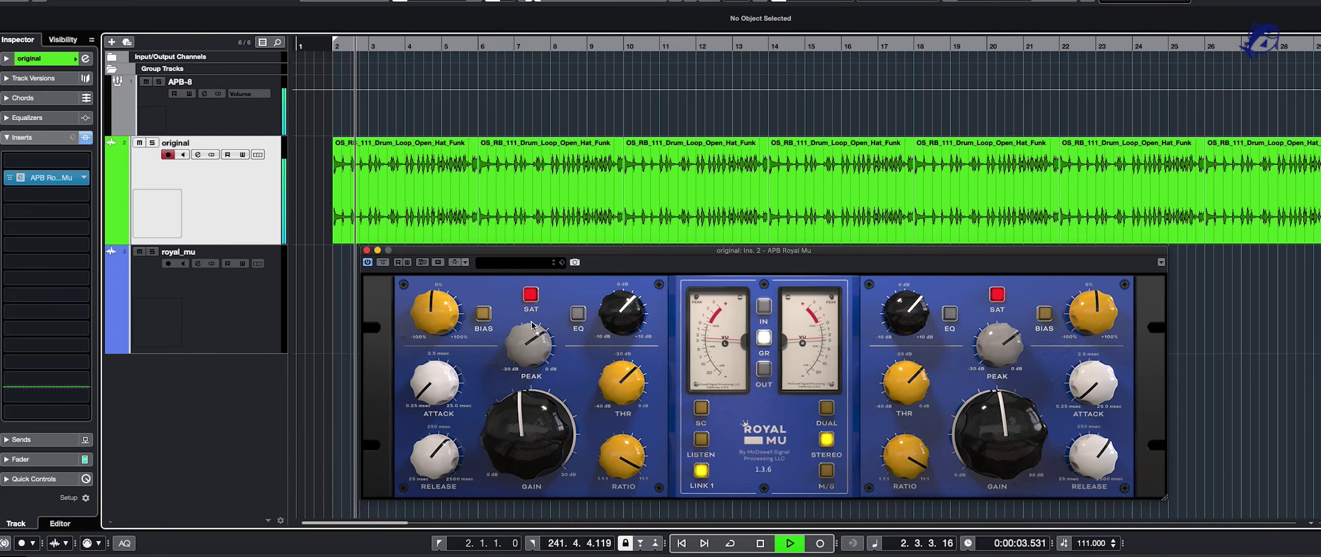
{"action": "scroll", "coordinate": [541, 396], "scroll_direction": "up", "scroll_amount": 5}
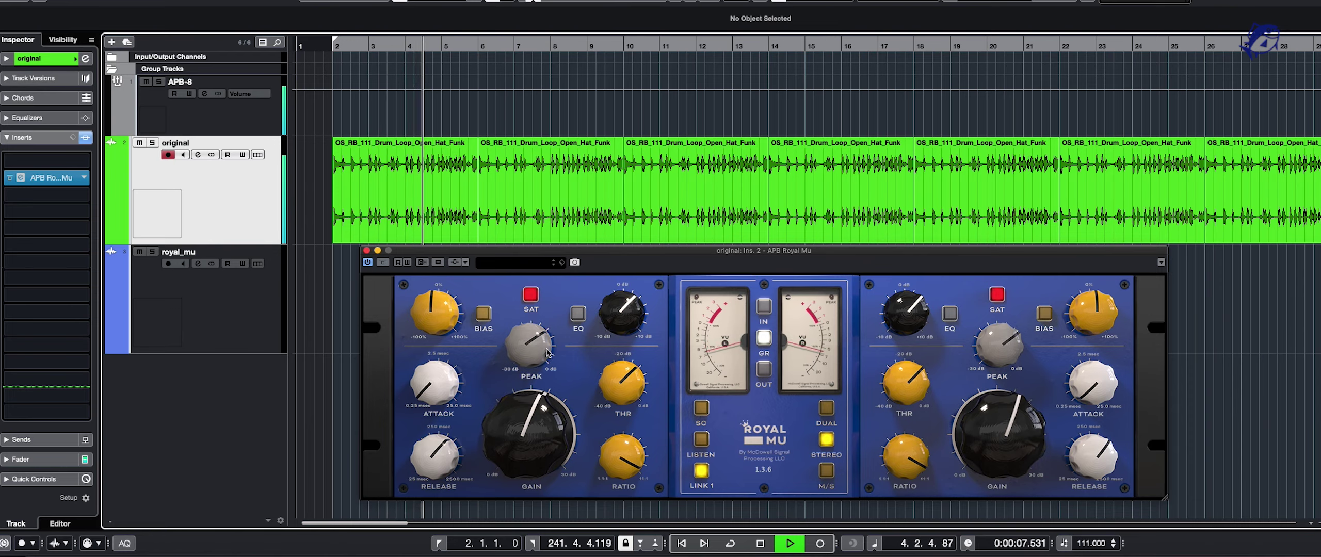
Compare the drum loop with saturation off and on several times, restarting playback once, and stop with saturation on
{"action": "left_click", "coordinate": [532, 295]}
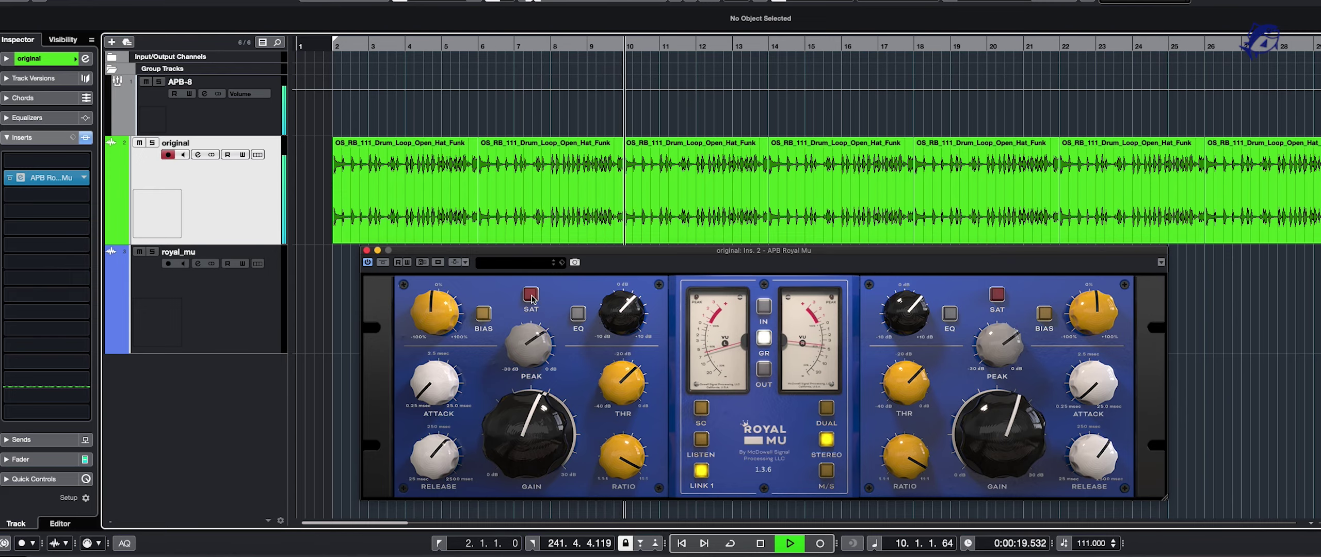
{"action": "left_click", "coordinate": [531, 296]}
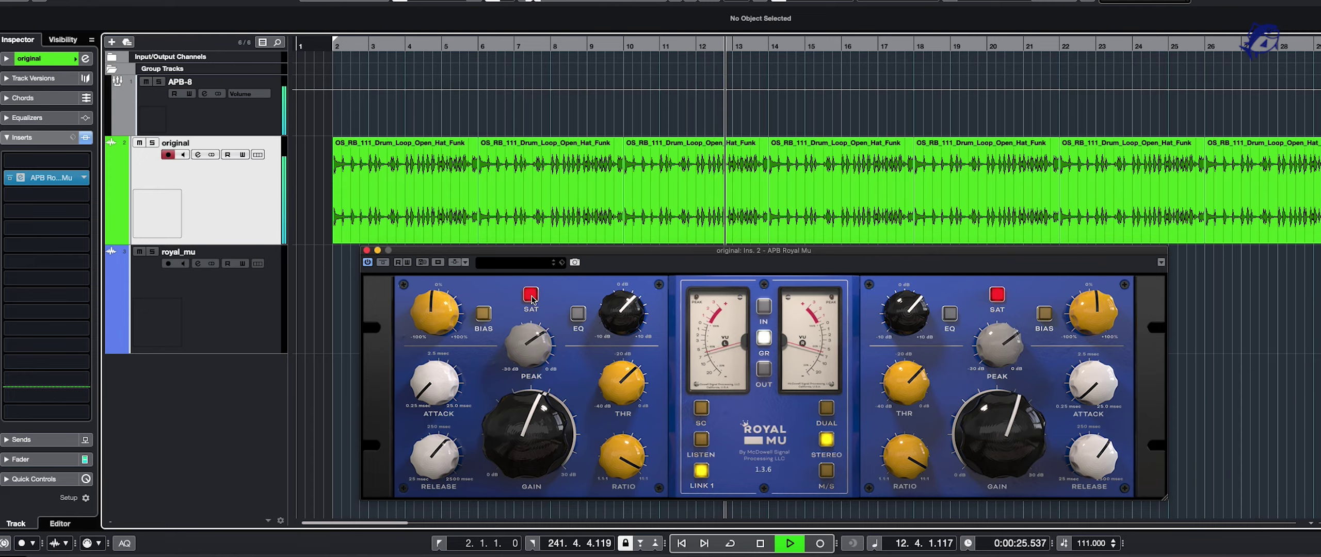
{"action": "left_click", "coordinate": [530, 295]}
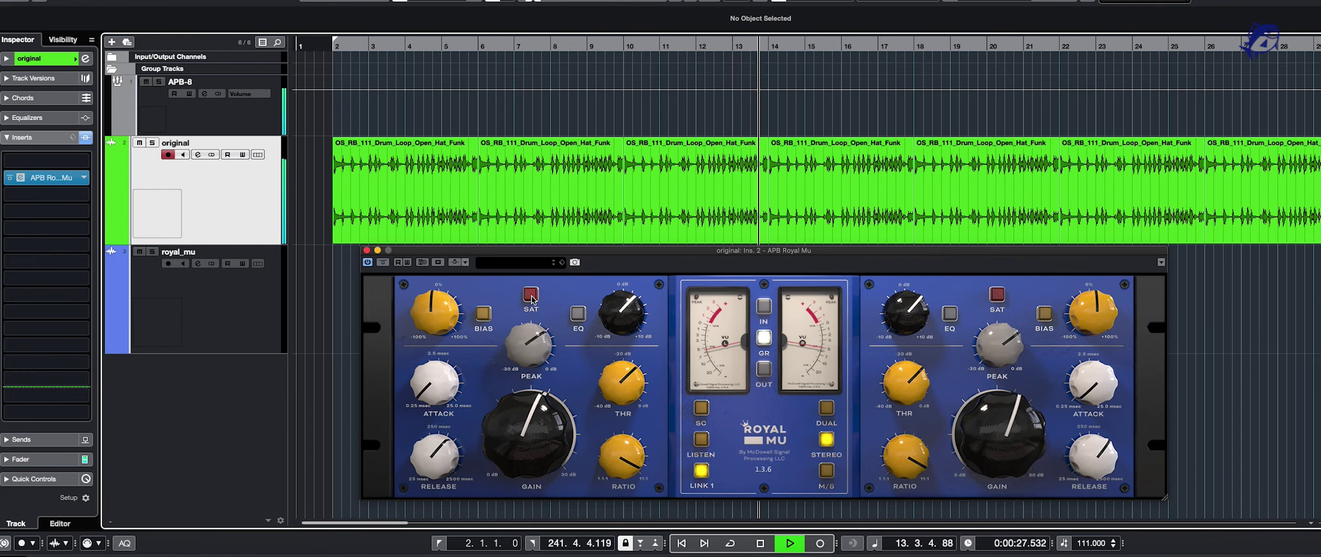
{"action": "left_click", "coordinate": [531, 295]}
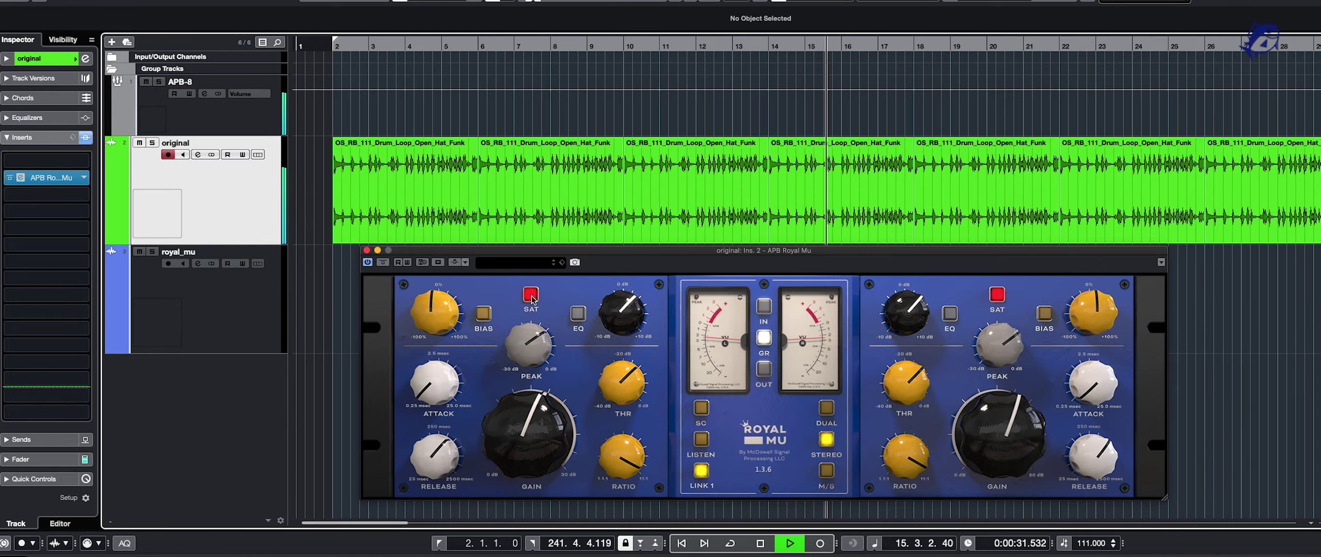
{"action": "key", "text": "space"}
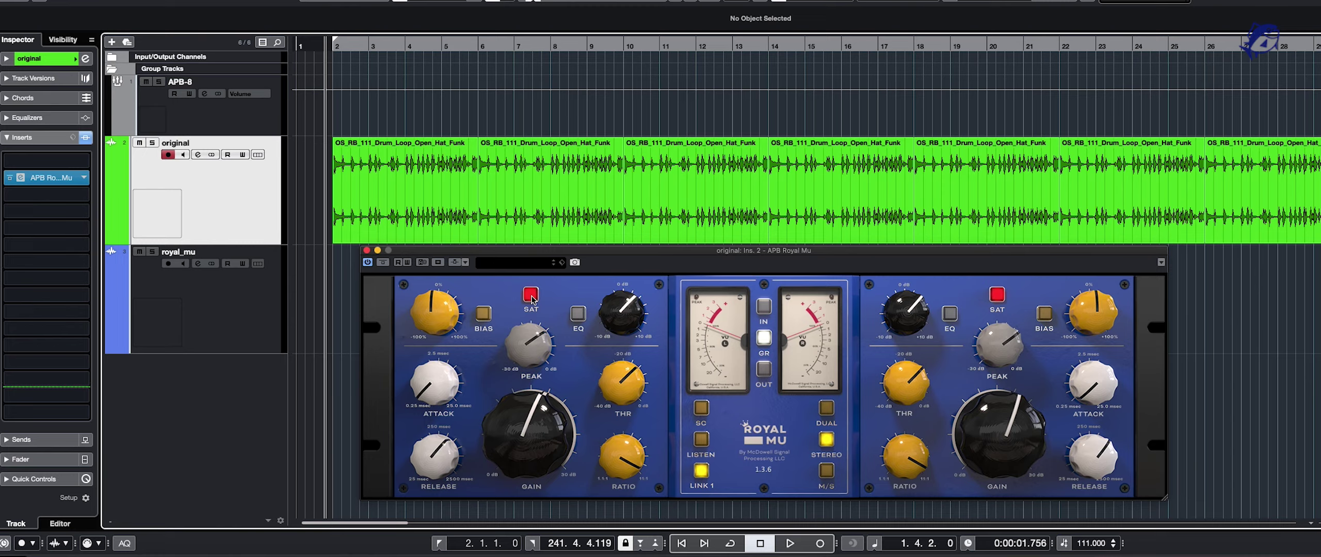
{"action": "key", "text": "space"}
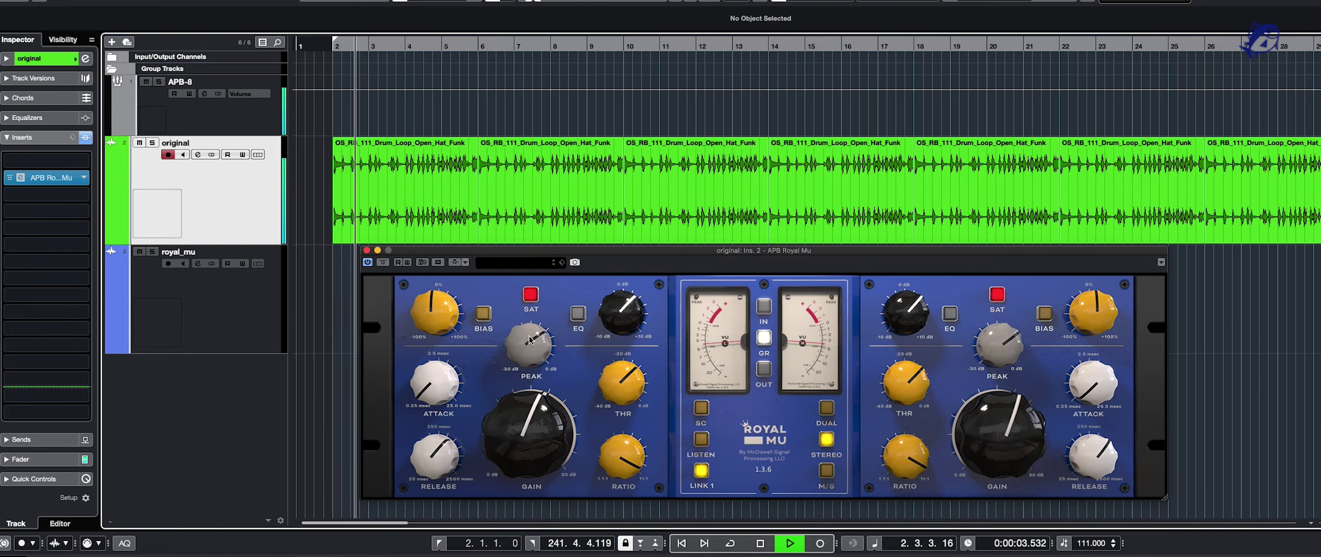
{"action": "left_click", "coordinate": [530, 295]}
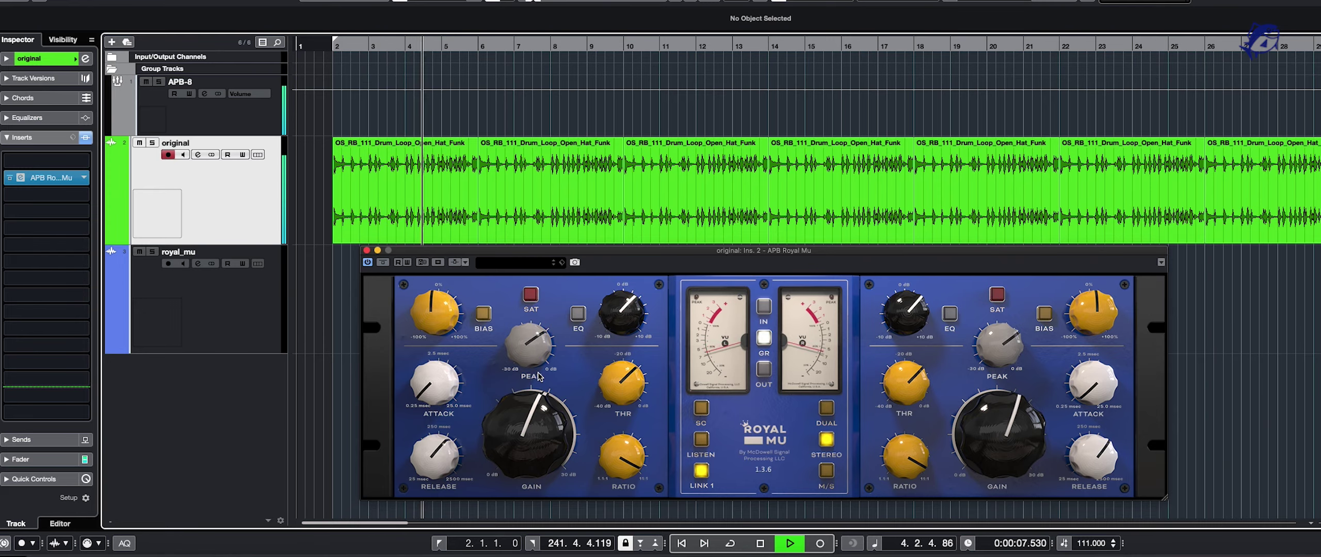
{"action": "left_click", "coordinate": [531, 295]}
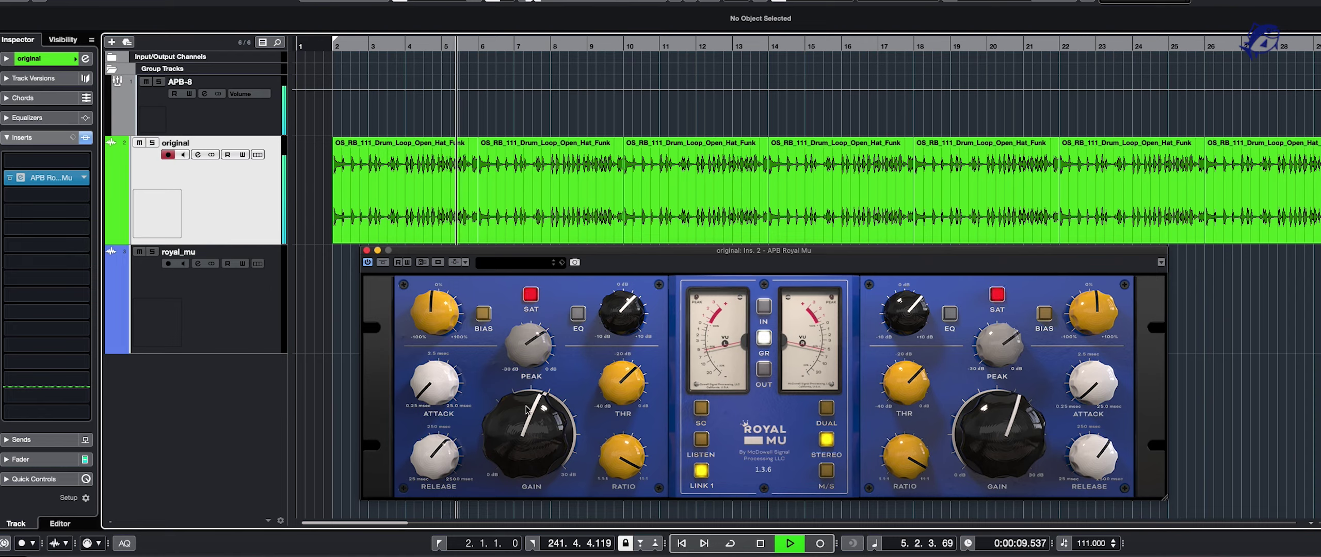
{"action": "key", "text": "space"}
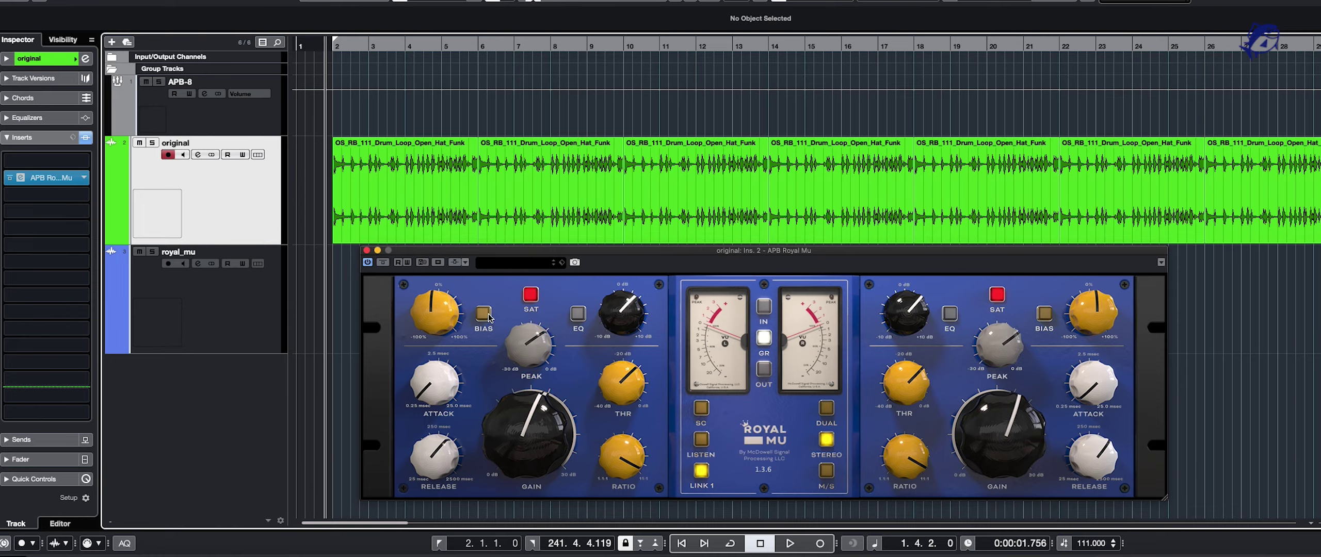
Enable Bias during playback and sweep its amount to the positive extreme, the negative extreme, just above 0% and the positive extreme again
{"action": "key", "text": "space"}
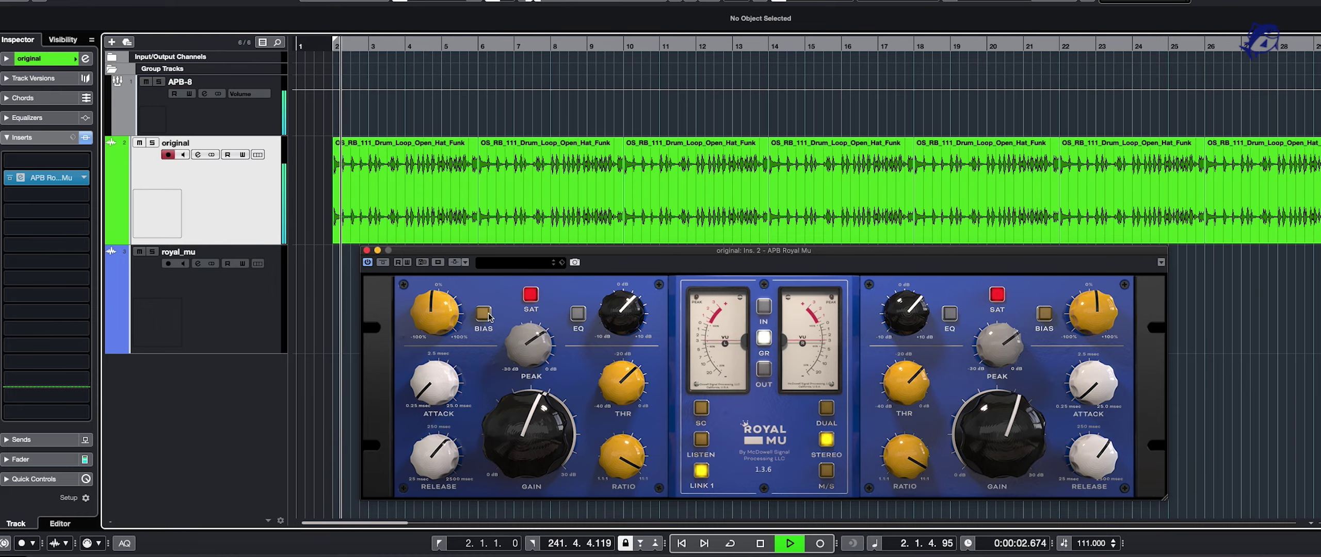
{"action": "left_click", "coordinate": [485, 315]}
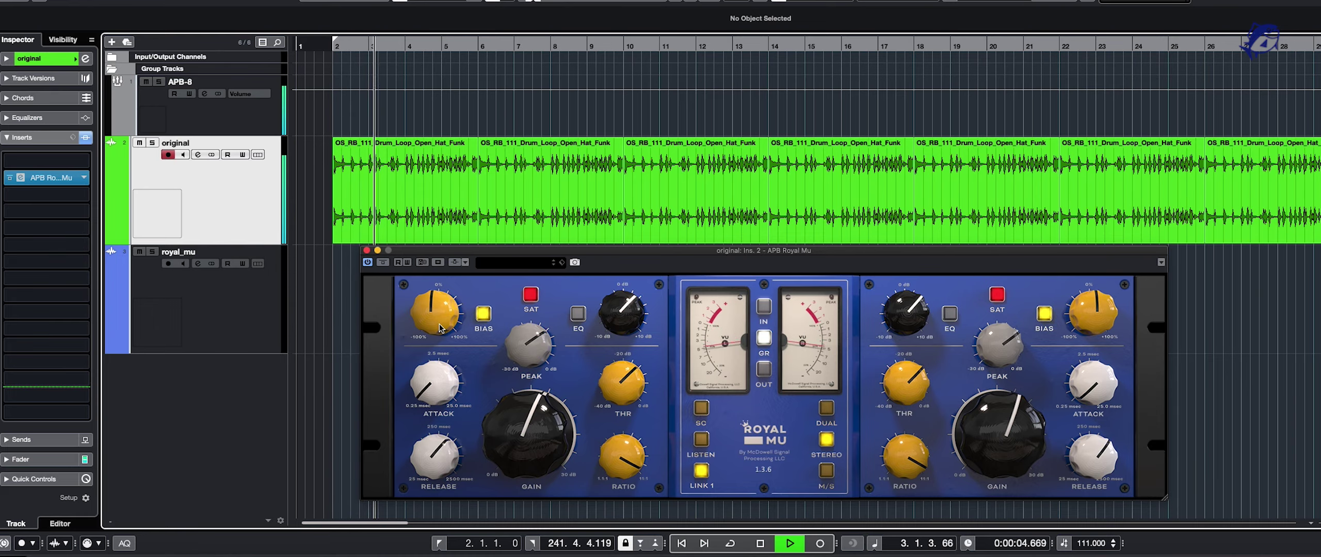
{"action": "mouse_move", "coordinate": [440, 328]}
{"action": "left_click_drag", "start_coordinate": [439, 329], "coordinate": [447, 246]}
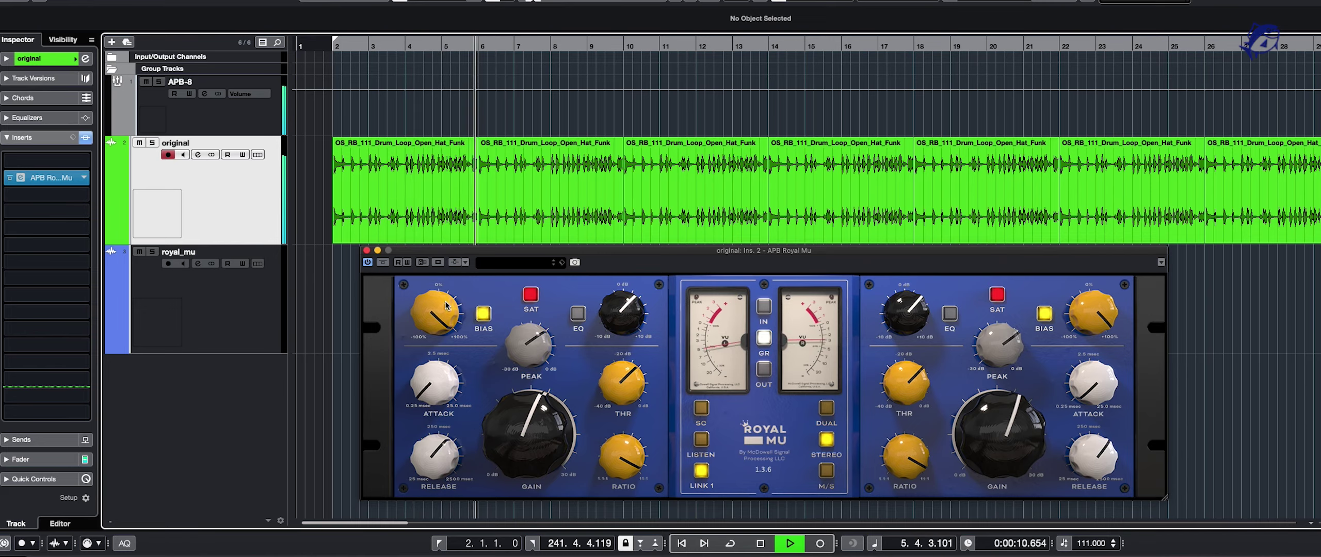
{"action": "left_click_drag", "start_coordinate": [445, 304], "coordinate": [439, 374]}
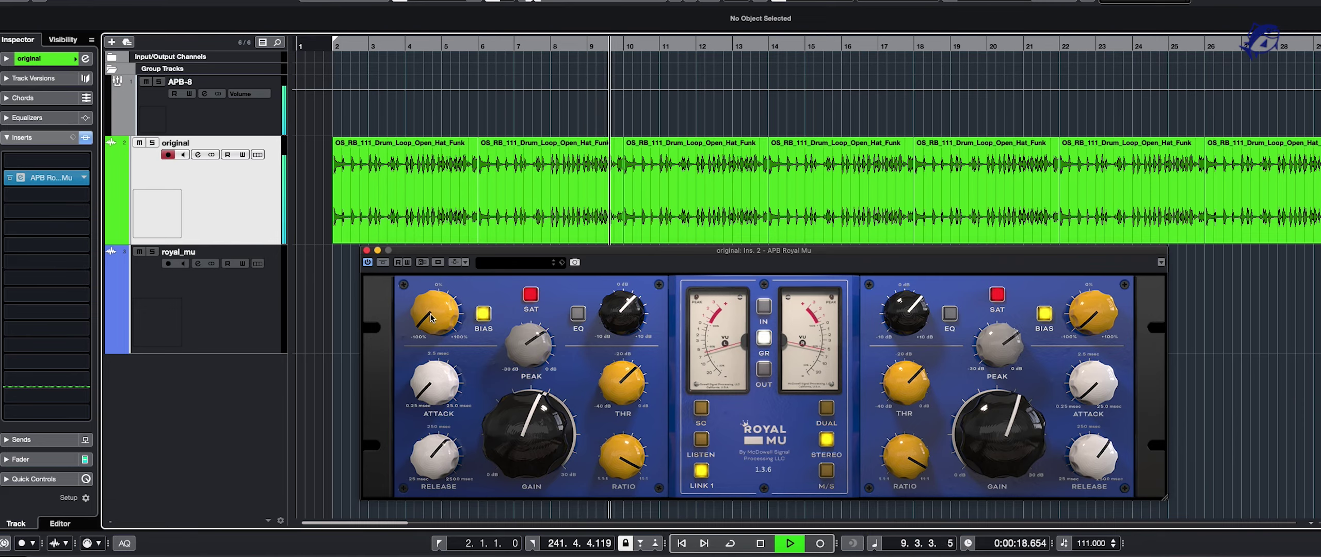
{"action": "left_click_drag", "start_coordinate": [431, 320], "coordinate": [444, 258]}
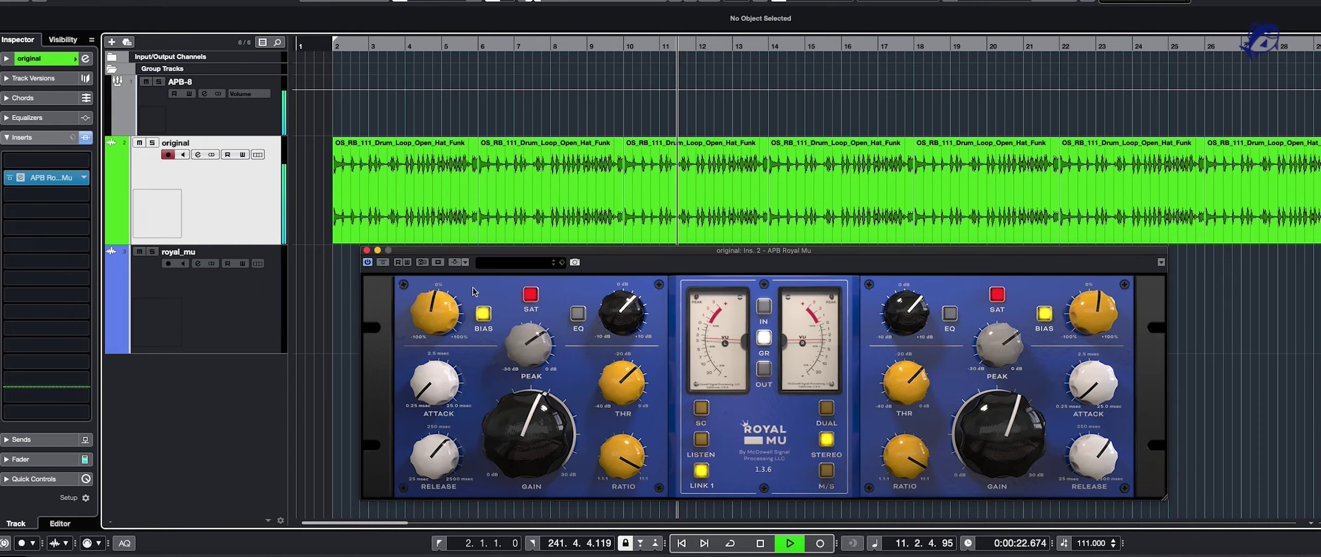
{"action": "left_click_drag", "start_coordinate": [460, 313], "coordinate": [472, 310]}
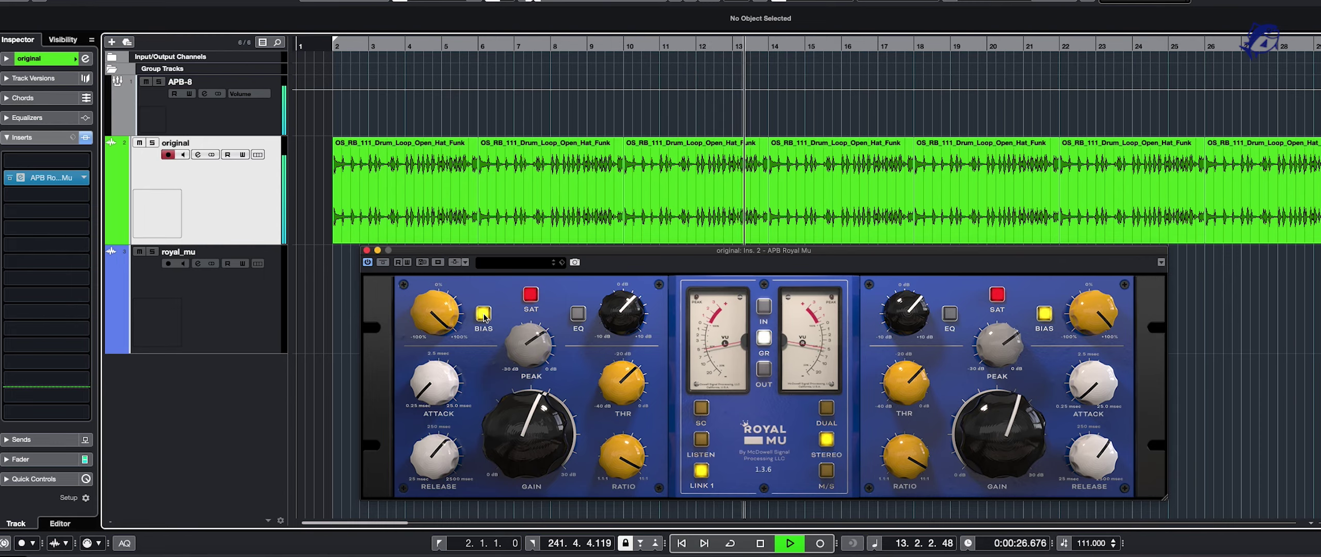
Compare the drum loop with the maximum Bias bypassed and active, and stop playback
{"action": "left_click", "coordinate": [483, 314]}
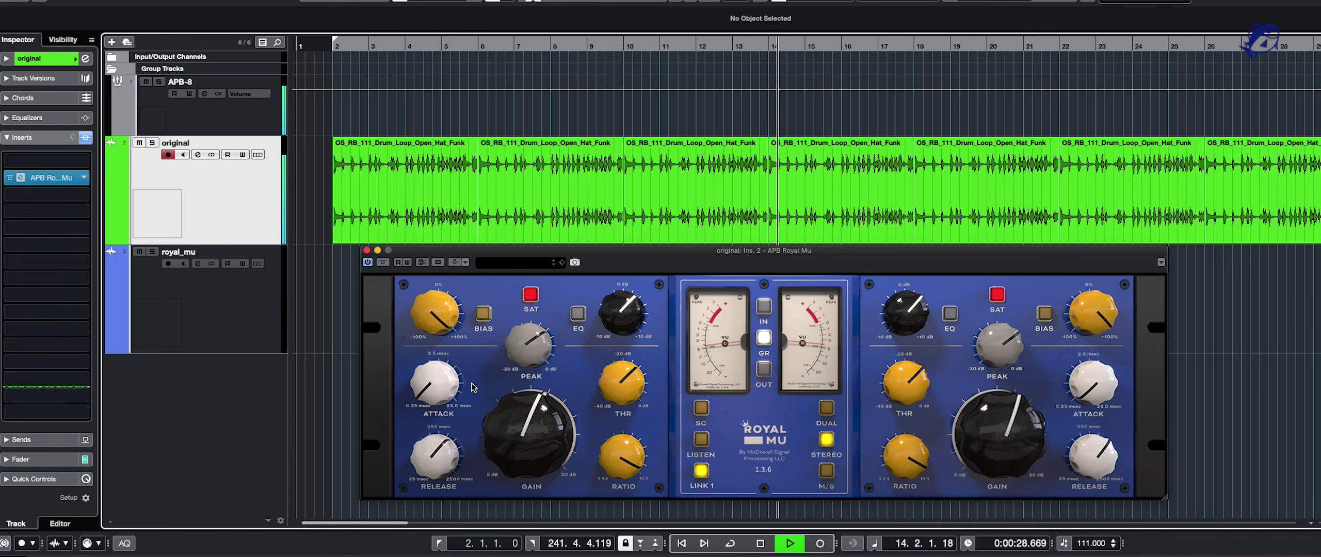
{"action": "left_click", "coordinate": [484, 316]}
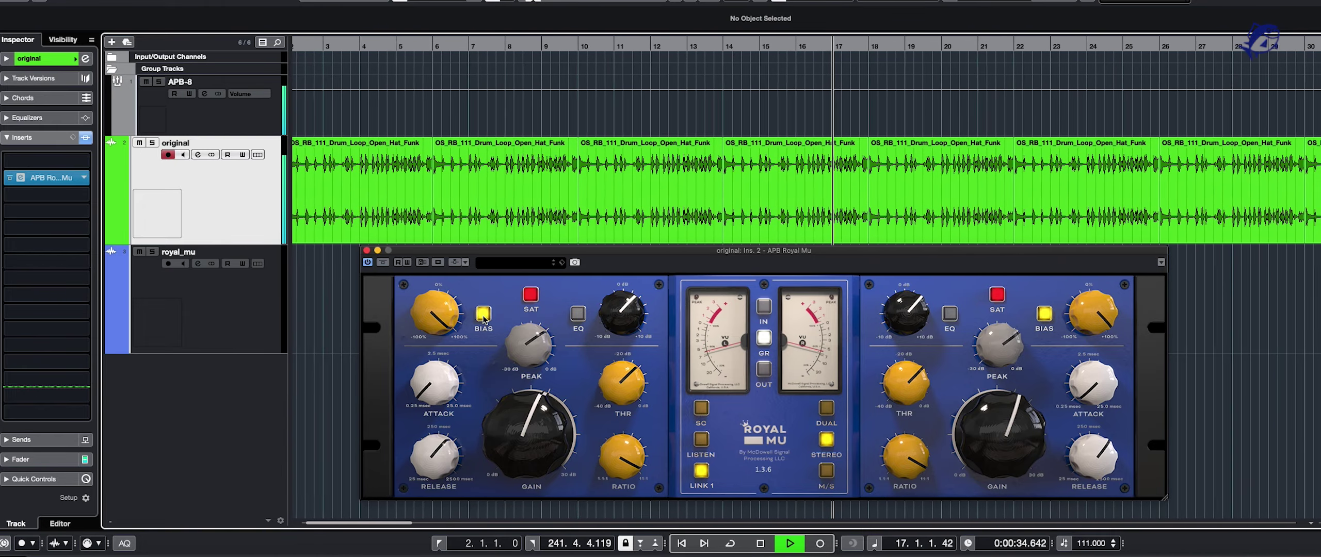
{"action": "key", "text": "space"}
Switch Bias off, reduce its amount to just above 0% and restart the drum loop
{"action": "left_click", "coordinate": [483, 314]}
{"action": "left_click_drag", "start_coordinate": [435, 312], "coordinate": [440, 336]}
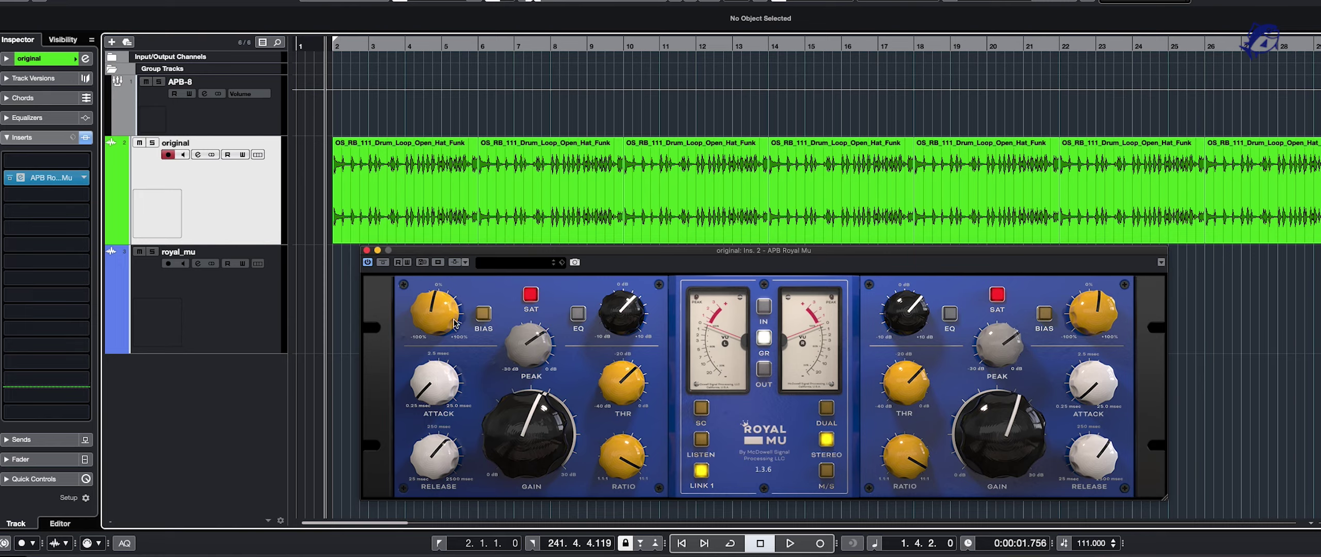
{"action": "left_click", "coordinate": [484, 329]}
{"action": "key", "text": "space"}
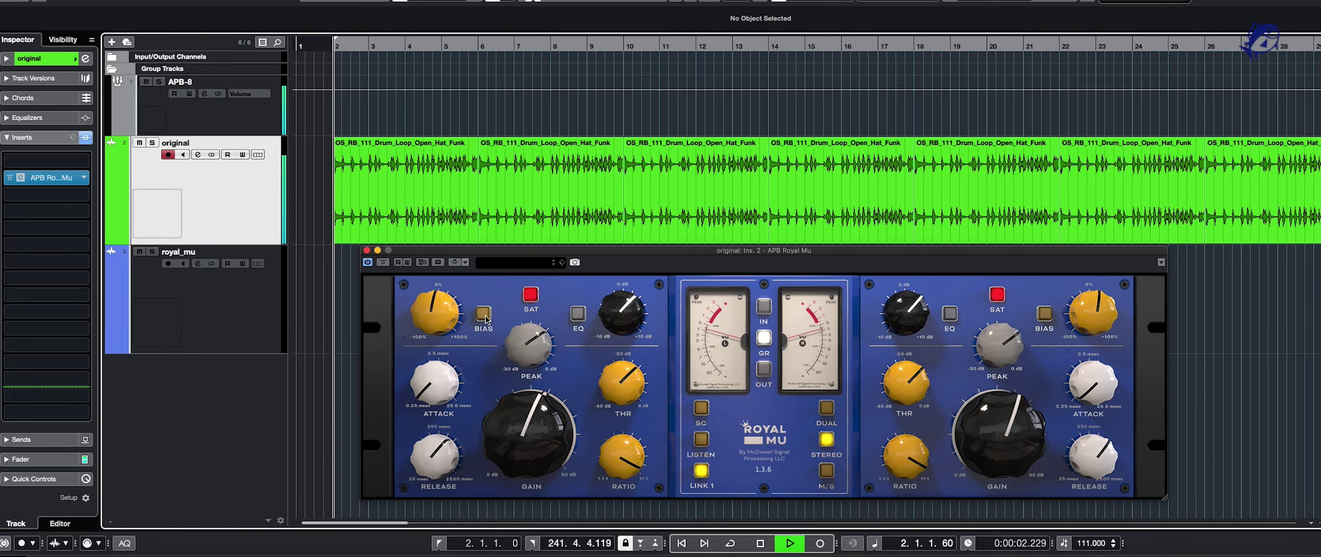
Enable Bias during playback, reduce the gain slightly, sweep the Bias amount to the negative side of 0% and stop playback
{"action": "scroll", "coordinate": [534, 431], "scroll_direction": "down", "scroll_amount": 4}
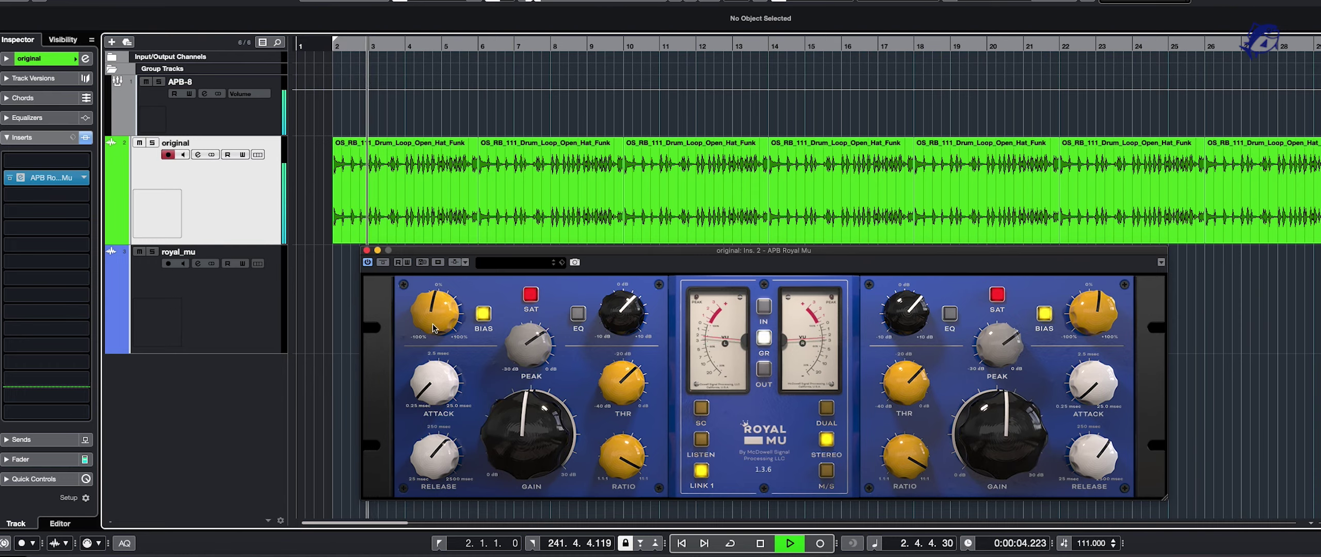
{"action": "mouse_move", "coordinate": [426, 314]}
{"action": "left_click_drag", "start_coordinate": [425, 315], "coordinate": [428, 304]}
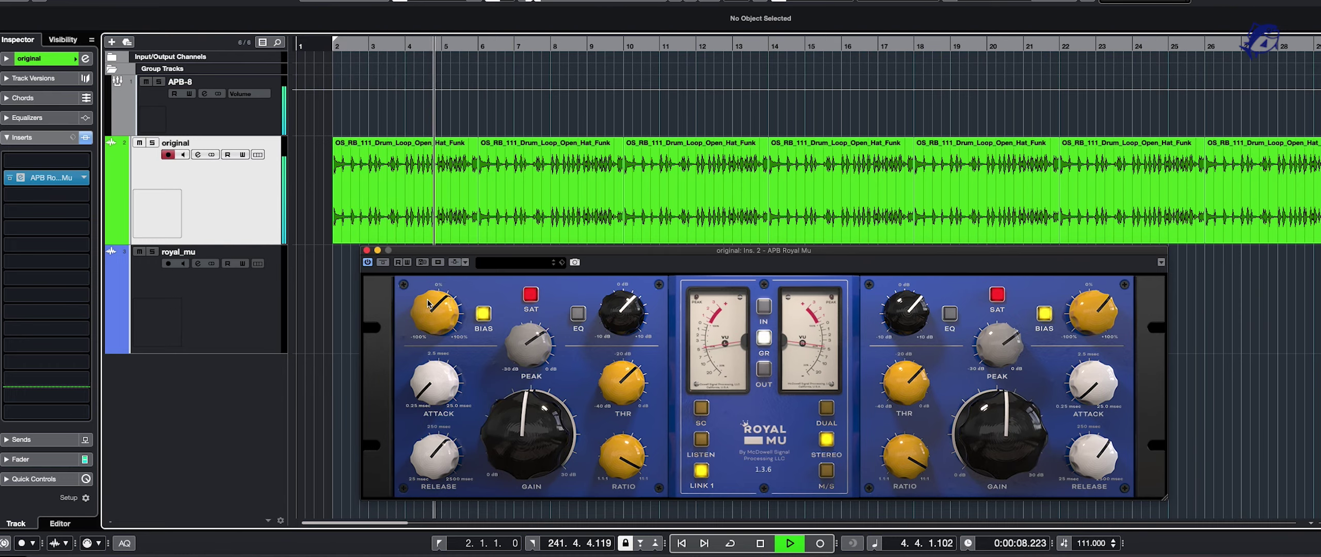
{"action": "left_click_drag", "start_coordinate": [433, 310], "coordinate": [432, 336]}
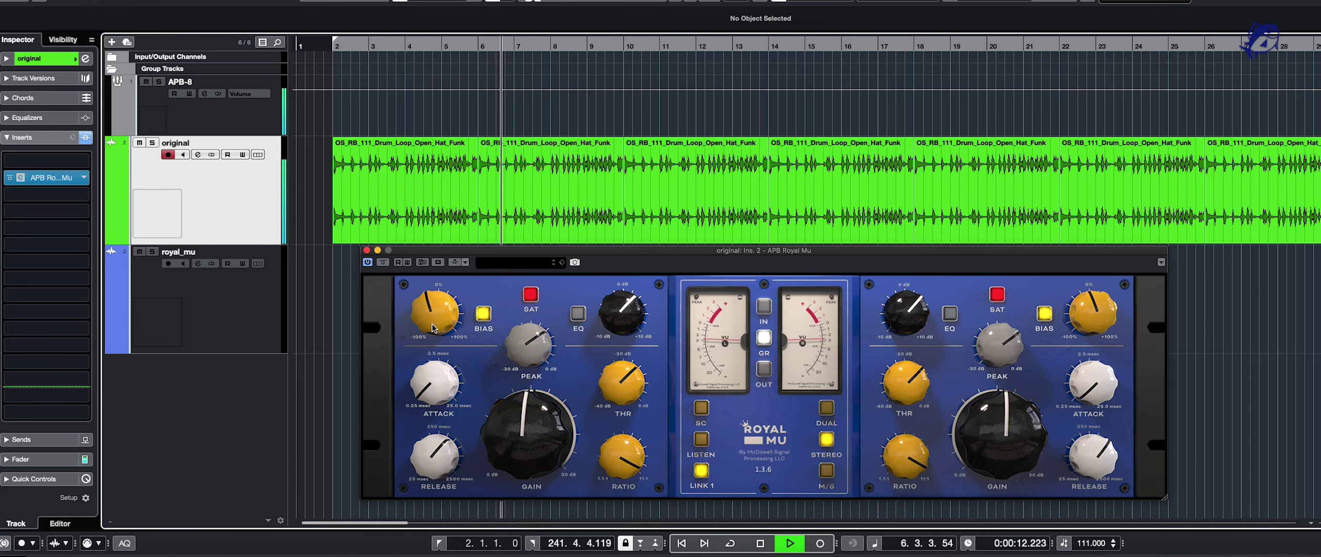
{"action": "left_click_drag", "start_coordinate": [432, 336], "coordinate": [433, 328]}
{"action": "key", "text": "space"}
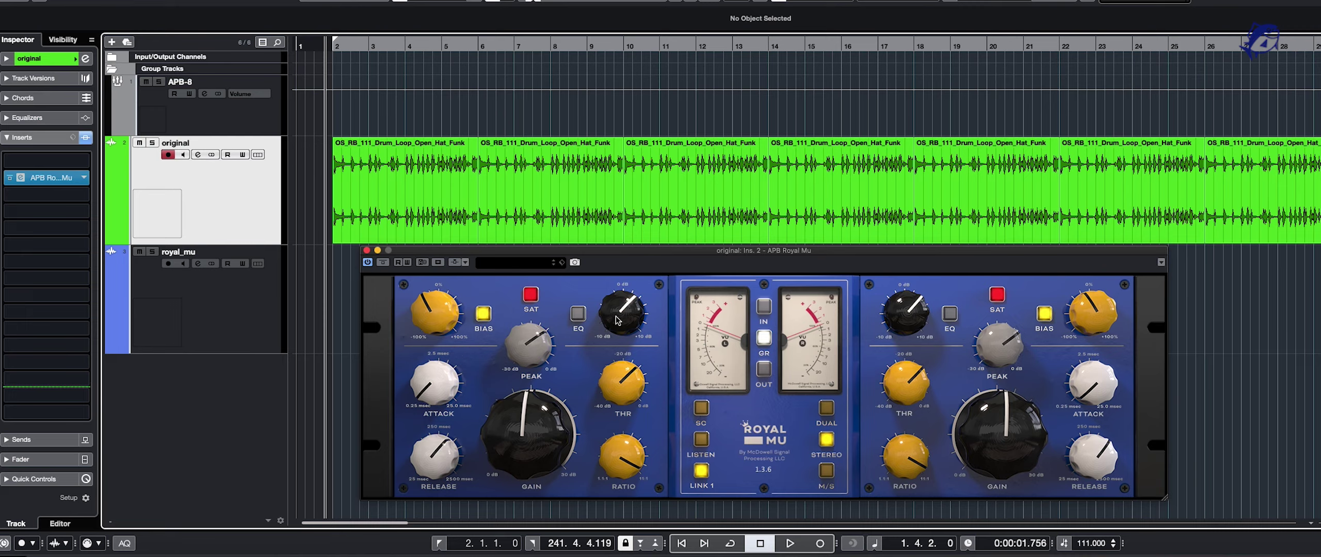
Switch off Bias and saturation and turn the gain down to its minimum
{"action": "left_click", "coordinate": [482, 313]}
{"action": "left_click", "coordinate": [530, 294]}
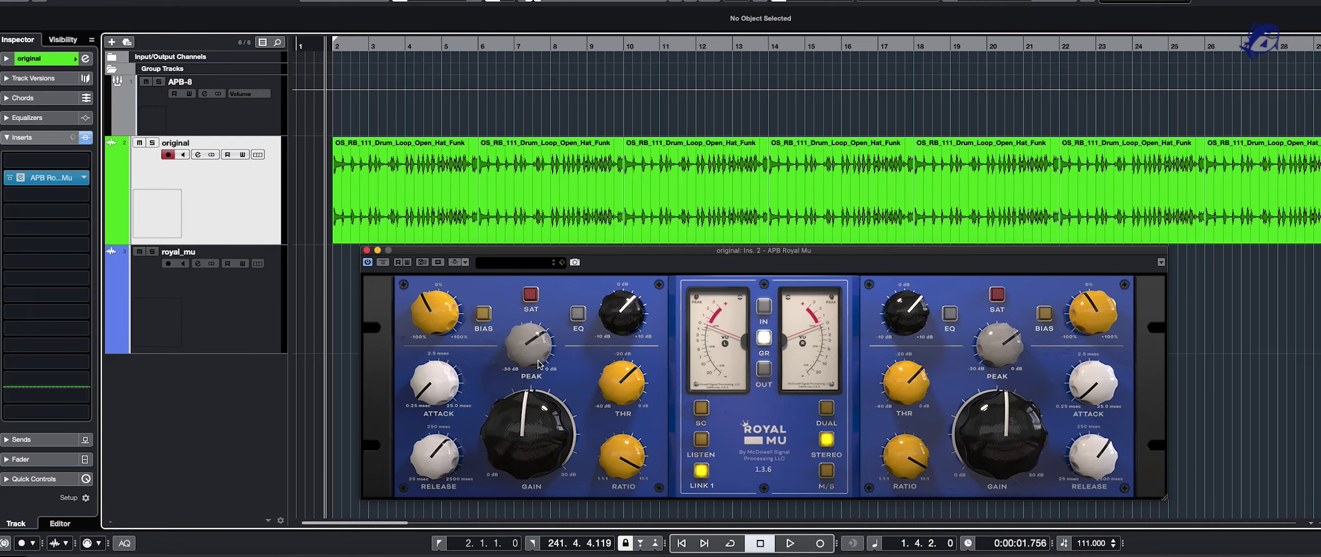
{"action": "left_click_drag", "start_coordinate": [536, 424], "coordinate": [527, 503]}
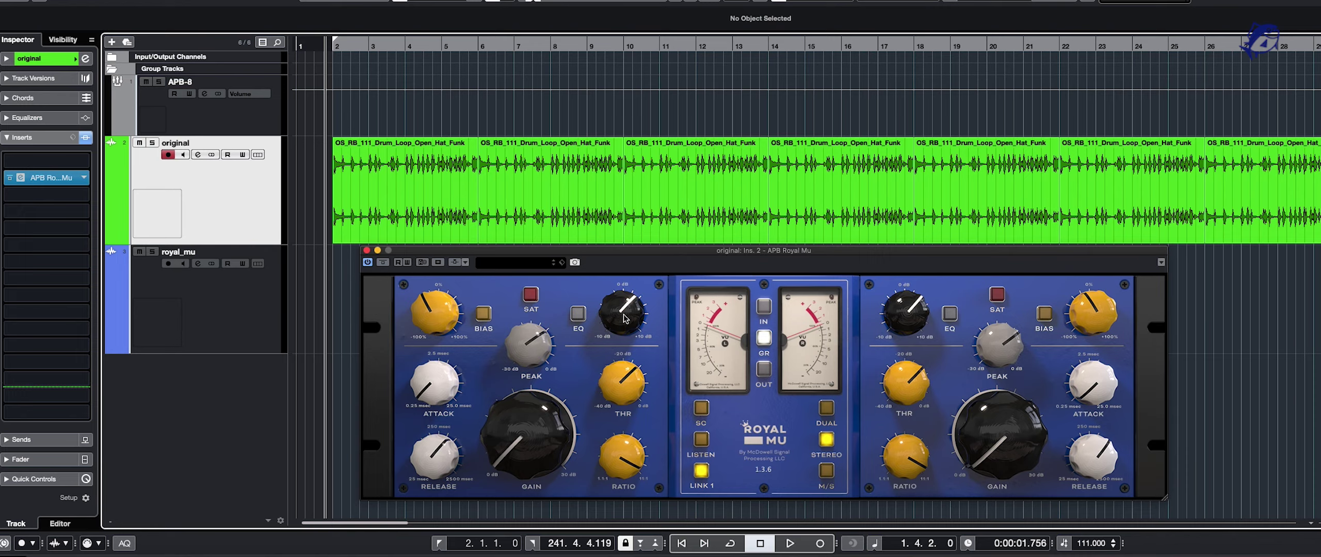
Reset the EQ amount to about 0.5 dB, the ratio to its minimum and the threshold to its maximum, and restart the drum loop
{"action": "left_click_drag", "start_coordinate": [625, 315], "coordinate": [624, 372]}
{"action": "left_click_drag", "start_coordinate": [639, 452], "coordinate": [636, 479]}
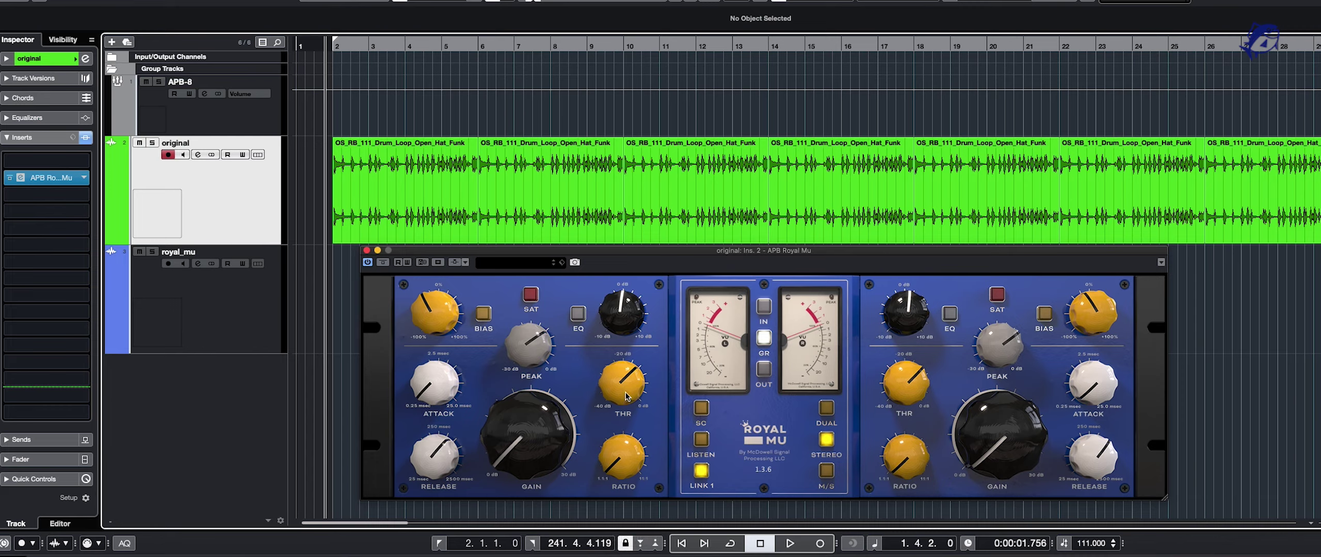
{"action": "left_click_drag", "start_coordinate": [624, 384], "coordinate": [629, 343]}
{"action": "key", "text": "space"}
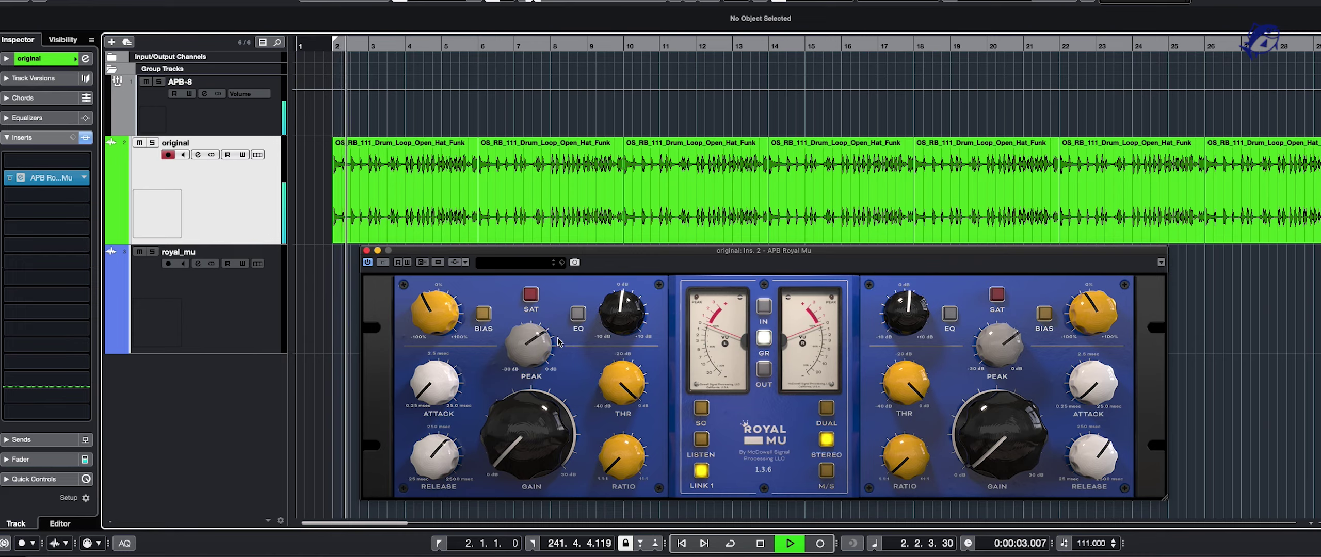
Enable the EQ and raise its amount clearly above 0 dB while the loop plays
{"action": "left_click", "coordinate": [578, 313]}
{"action": "mouse_move", "coordinate": [620, 315]}
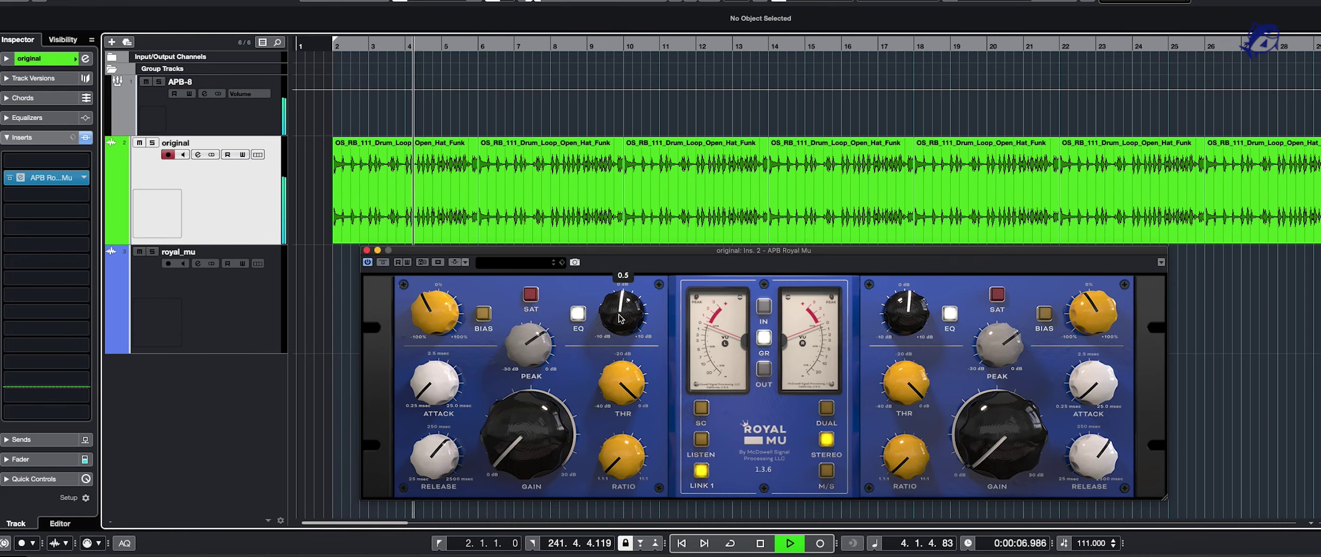
{"action": "left_click_drag", "start_coordinate": [621, 318], "coordinate": [621, 295]}
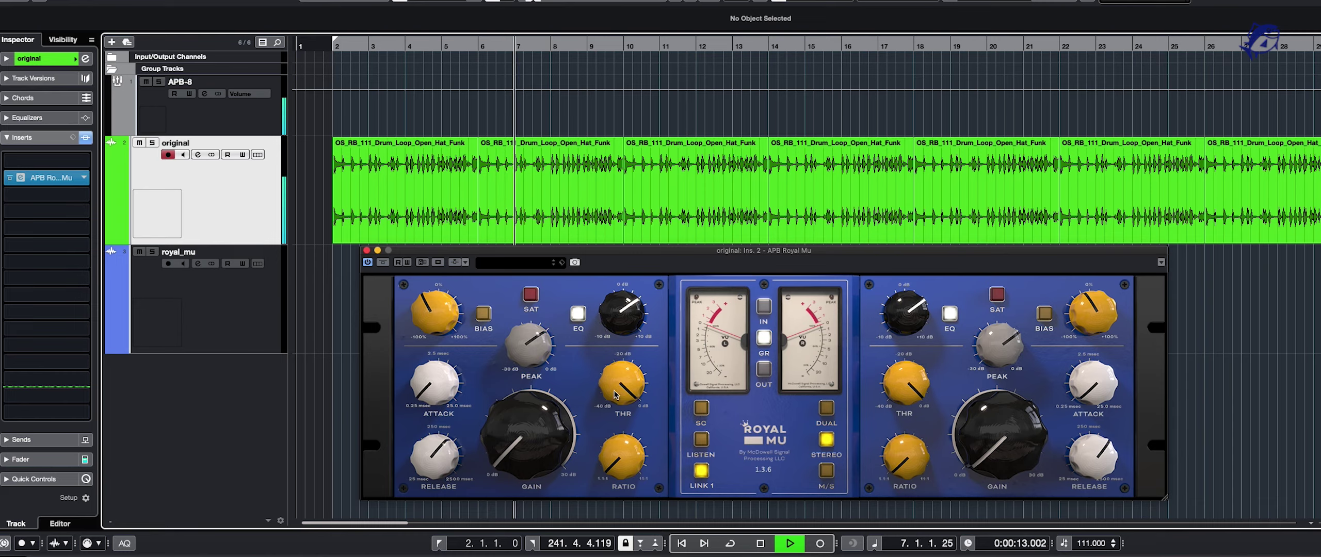
Set the attack to 12.6 msec and the threshold to -17.7 dB, and shorten the release to below 200 msec
{"action": "mouse_move", "coordinate": [454, 370]}
{"action": "left_mouse_down"}
{"action": "mouse_move", "coordinate": [456, 348]}
{"action": "mouse_move", "coordinate": [451, 362]}
{"action": "left_mouse_up"}
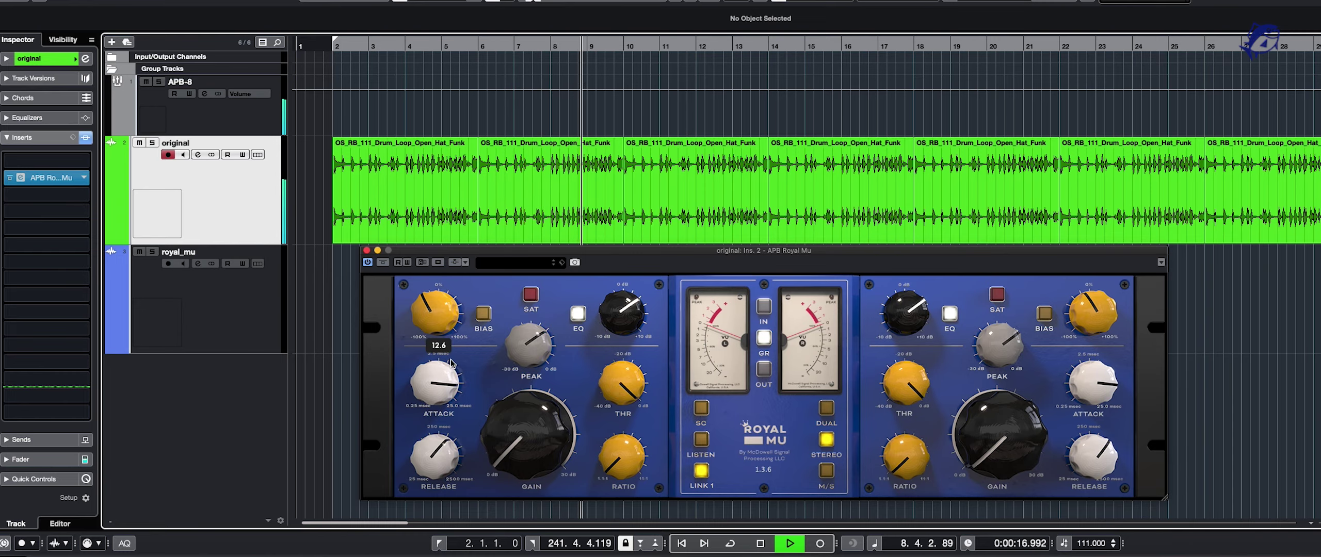
{"action": "left_click_drag", "start_coordinate": [438, 454], "coordinate": [441, 479]}
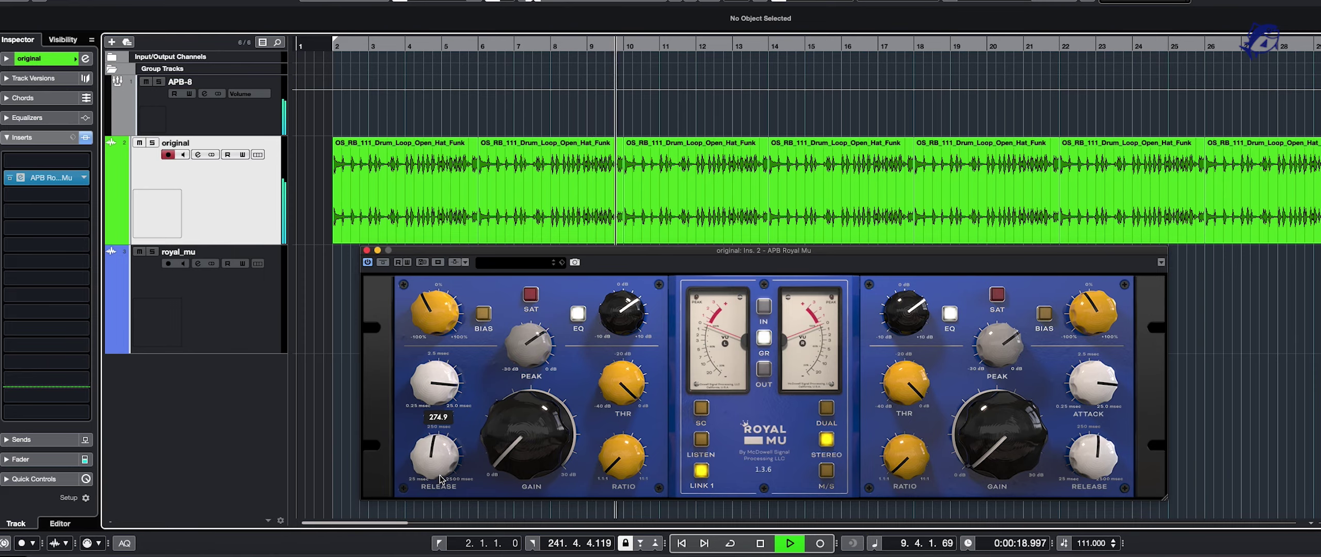
{"action": "left_click_drag", "start_coordinate": [601, 419], "coordinate": [587, 447]}
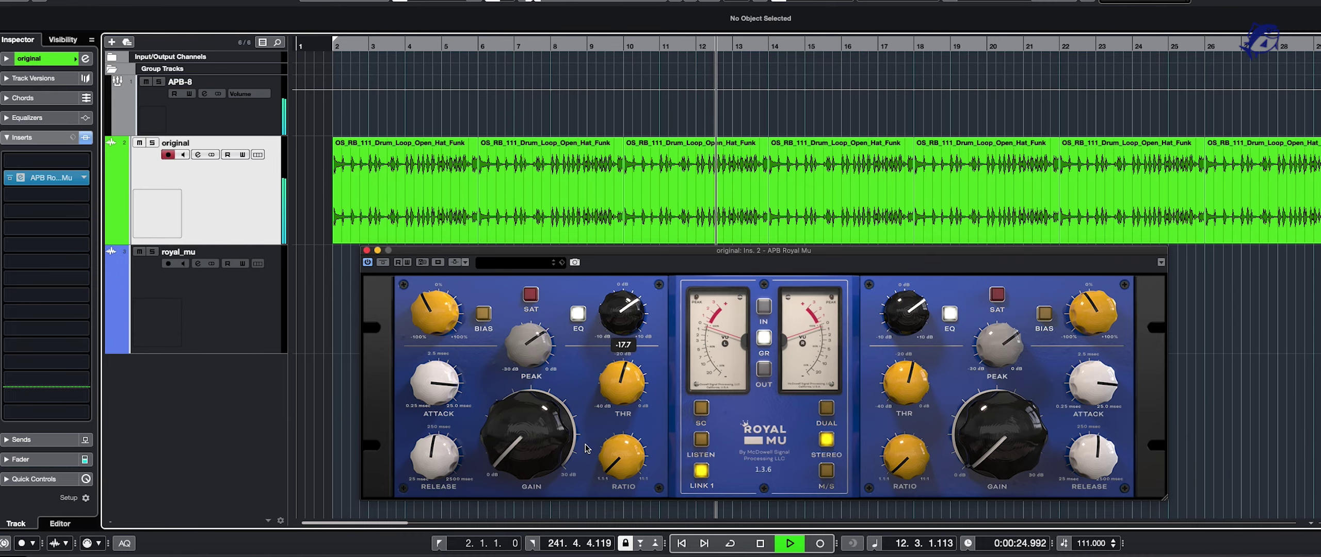
{"action": "left_click_drag", "start_coordinate": [424, 470], "coordinate": [416, 489]}
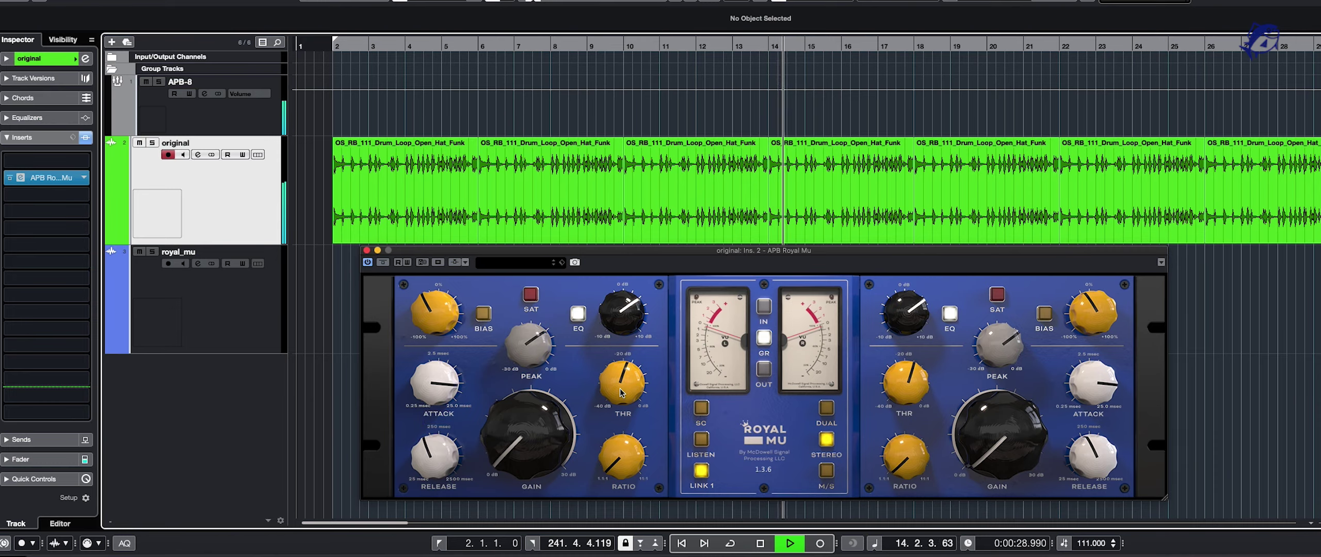
Increase the ratio and threshold moderately and bring the gain up in small stages, starting at 3.1 dB
{"action": "left_click_drag", "start_coordinate": [526, 442], "coordinate": [524, 432]}
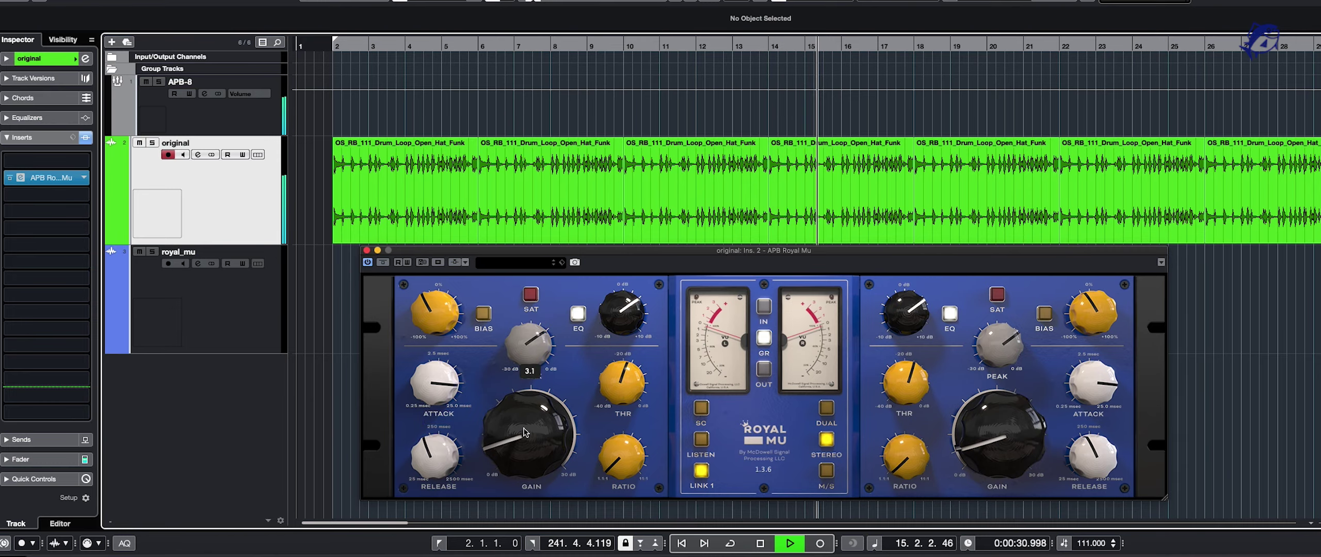
{"action": "left_click_drag", "start_coordinate": [622, 463], "coordinate": [623, 426]}
{"action": "left_click_drag", "start_coordinate": [609, 391], "coordinate": [613, 375]}
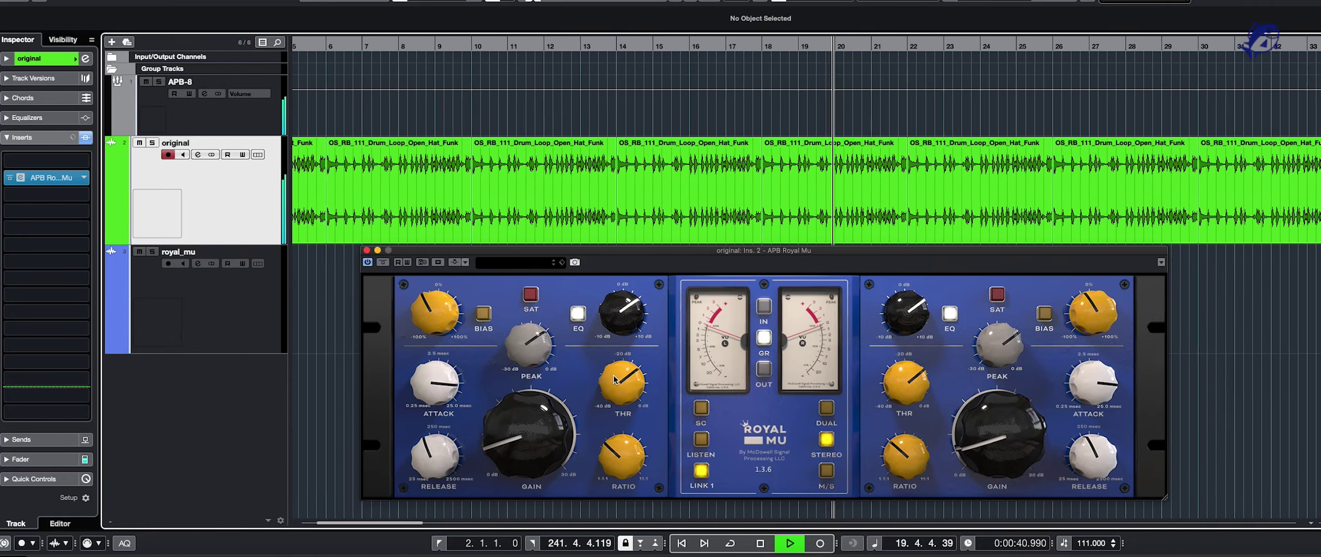
{"action": "left_click_drag", "start_coordinate": [514, 417], "coordinate": [515, 408]}
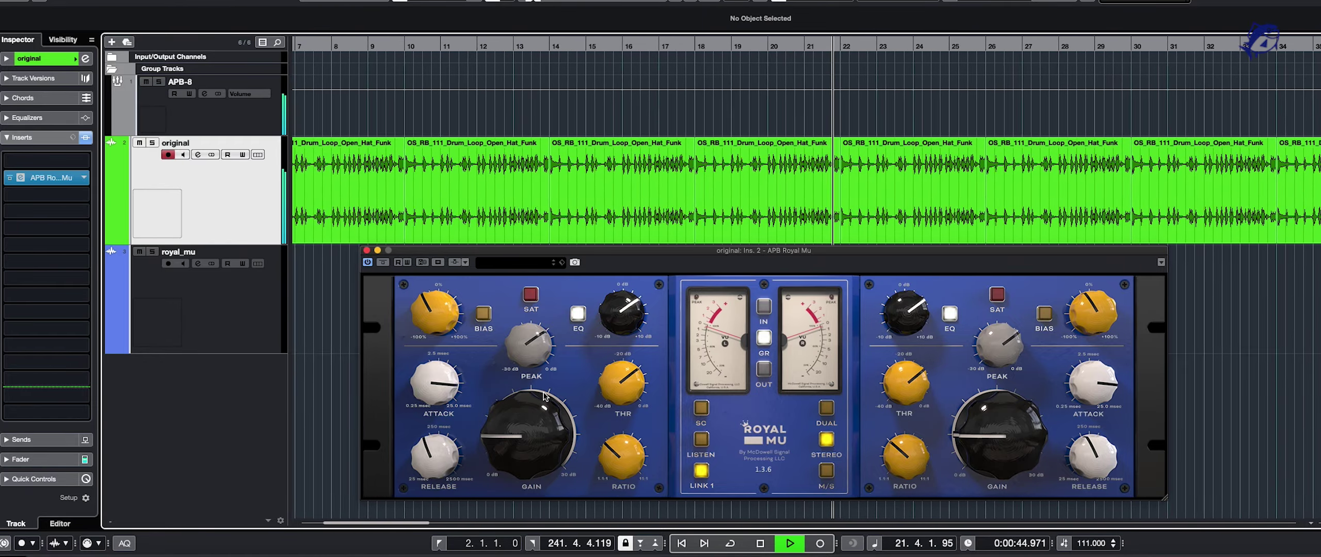
{"action": "left_click_drag", "start_coordinate": [537, 363], "coordinate": [536, 361]}
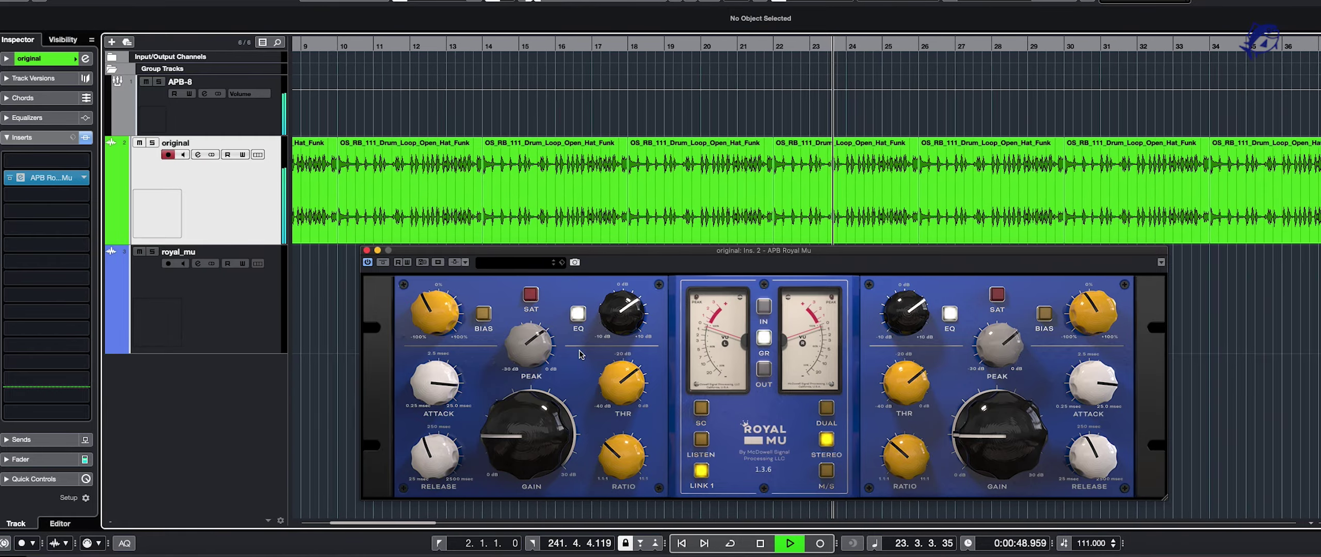
{"action": "left_click_drag", "start_coordinate": [520, 439], "coordinate": [518, 429]}
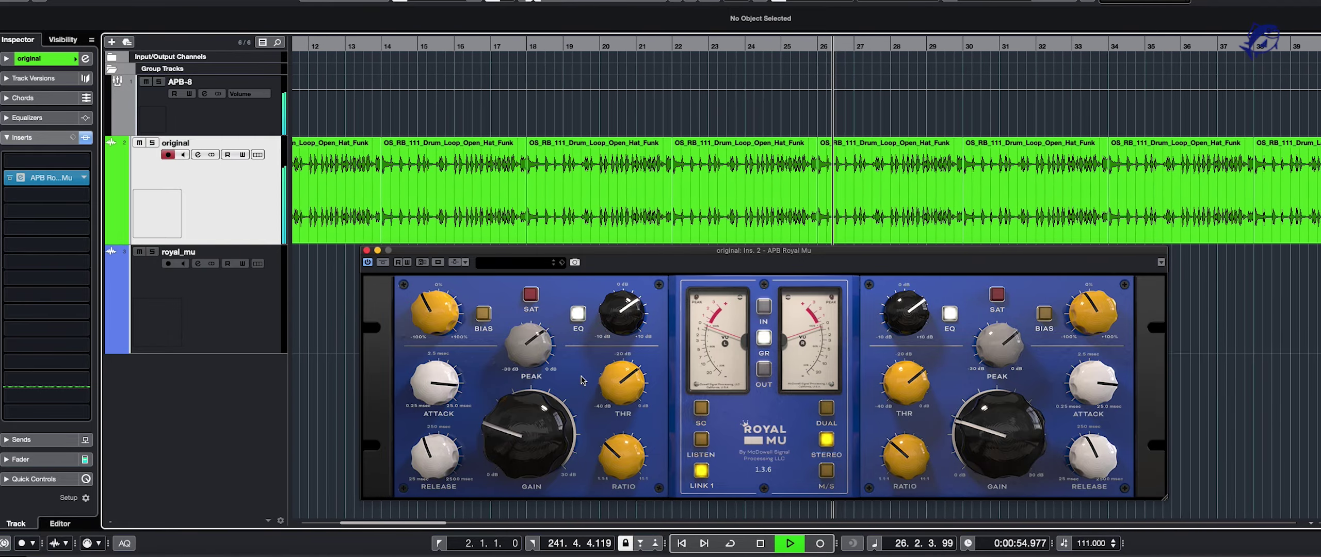
Raise the EQ amount further, turn Listen on to audition its signal, and turn Listen off again
{"action": "left_click_drag", "start_coordinate": [611, 321], "coordinate": [609, 316]}
{"action": "scroll", "coordinate": [609, 315], "scroll_direction": "up", "scroll_amount": 3}
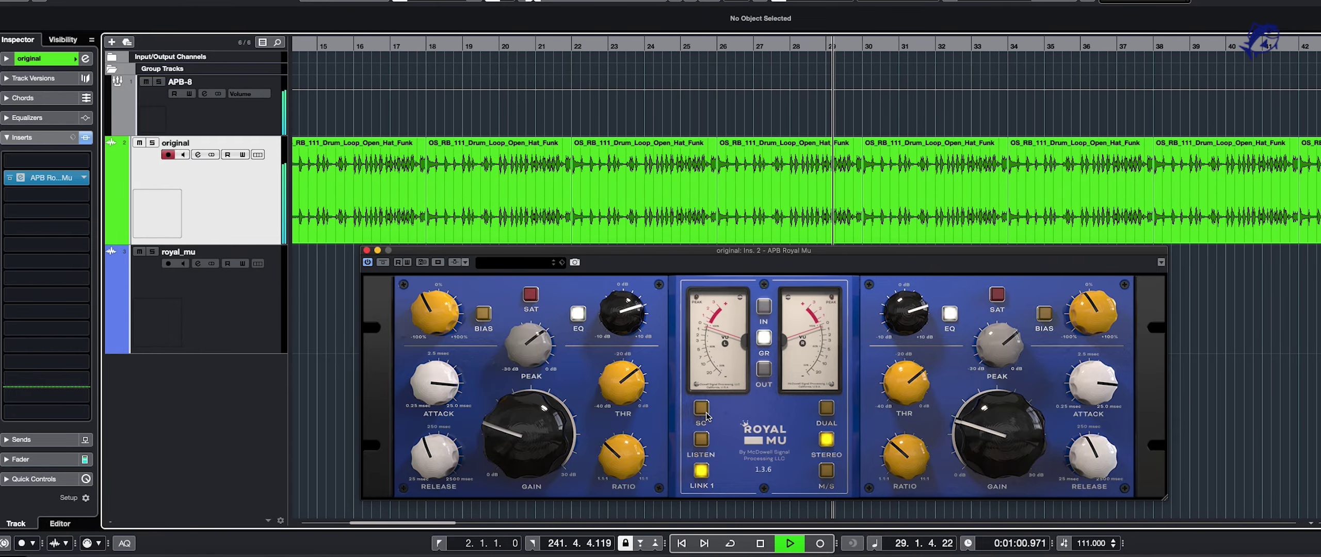
{"action": "left_click", "coordinate": [700, 439]}
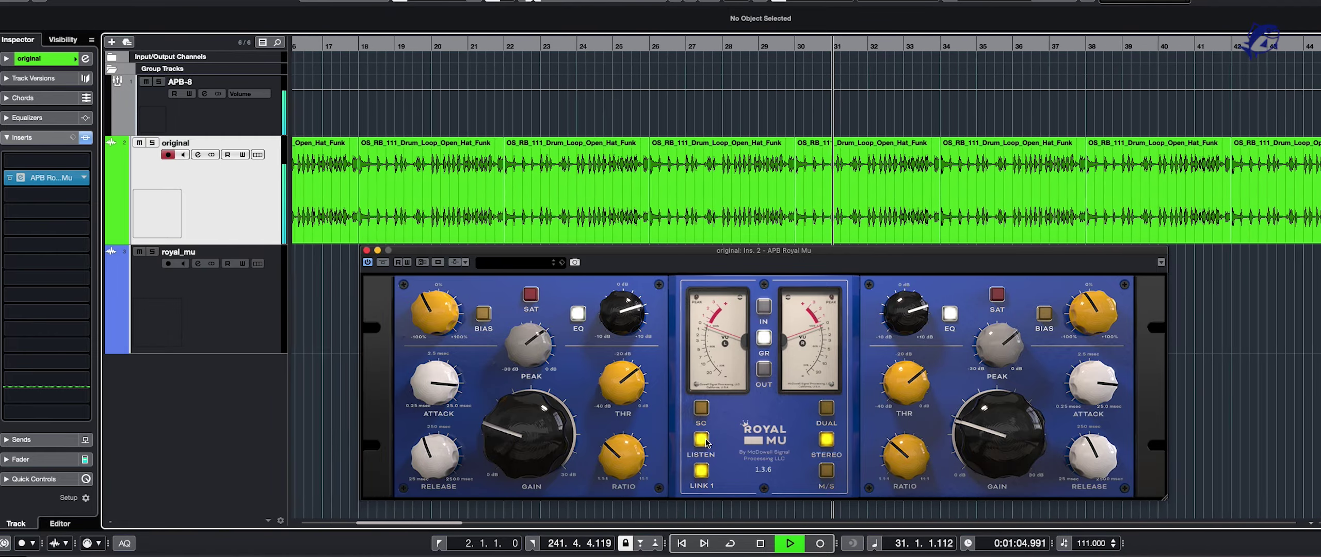
{"action": "left_click", "coordinate": [702, 440]}
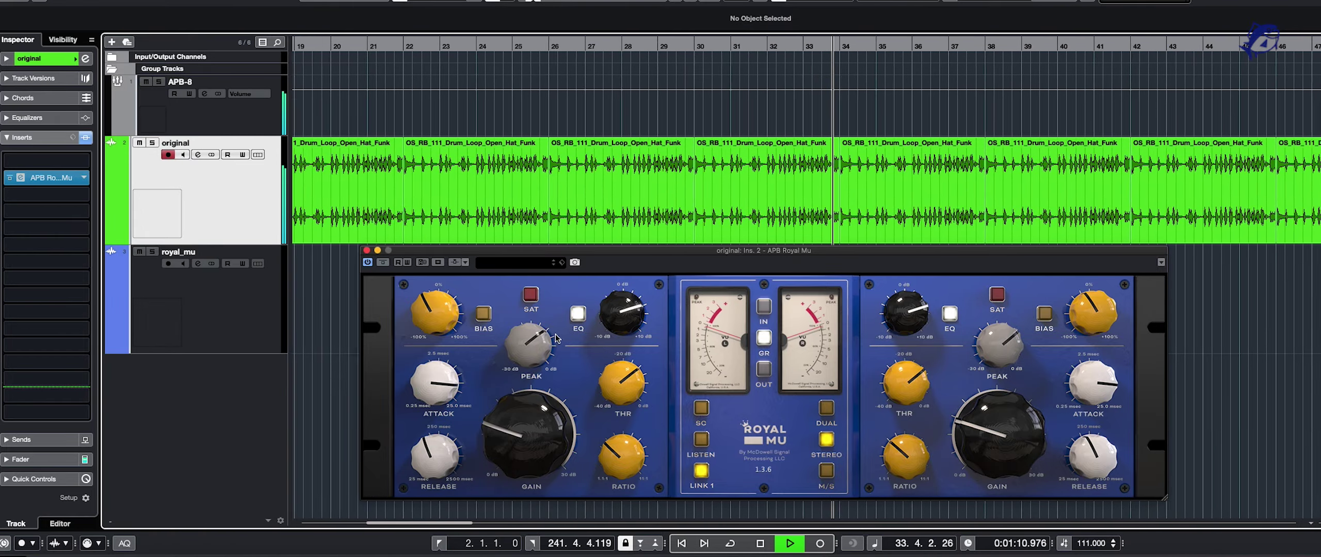
Enable saturation, reduce the EQ amount slightly, and compare the loop with saturation off and on
{"action": "left_click", "coordinate": [533, 300]}
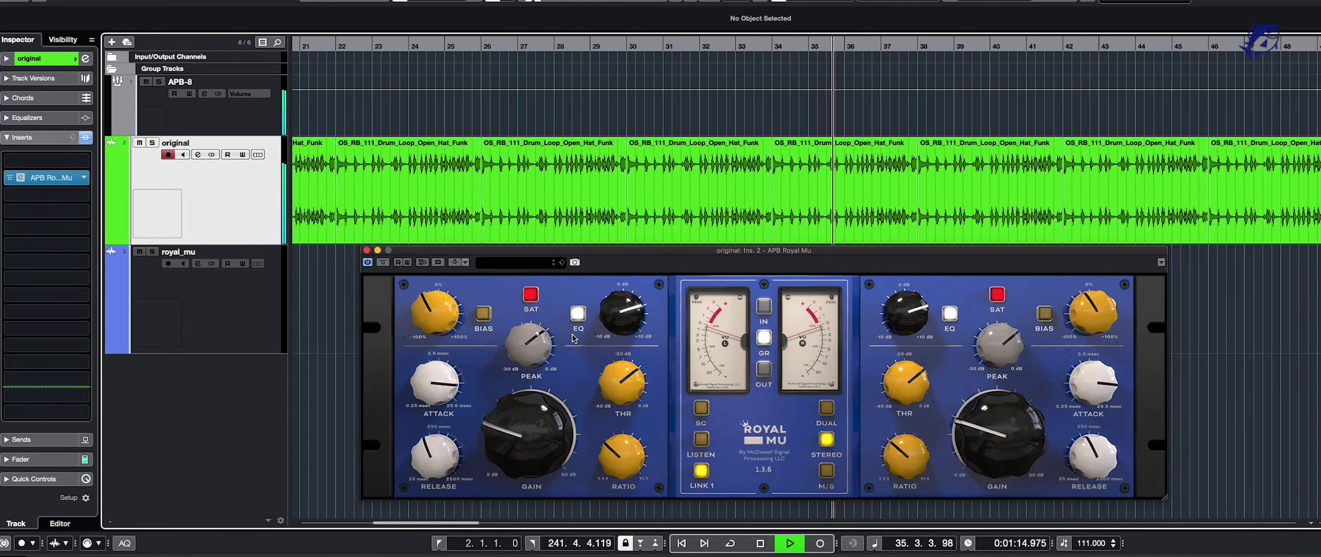
{"action": "scroll", "coordinate": [608, 325], "scroll_direction": "down", "scroll_amount": 3}
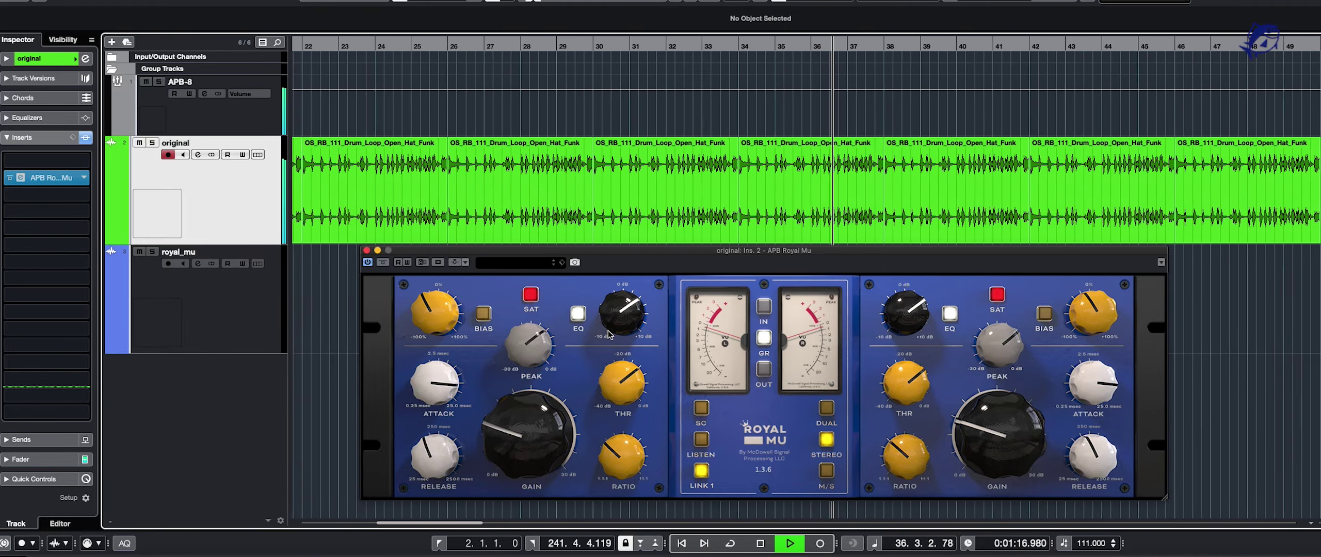
{"action": "left_click", "coordinate": [535, 296]}
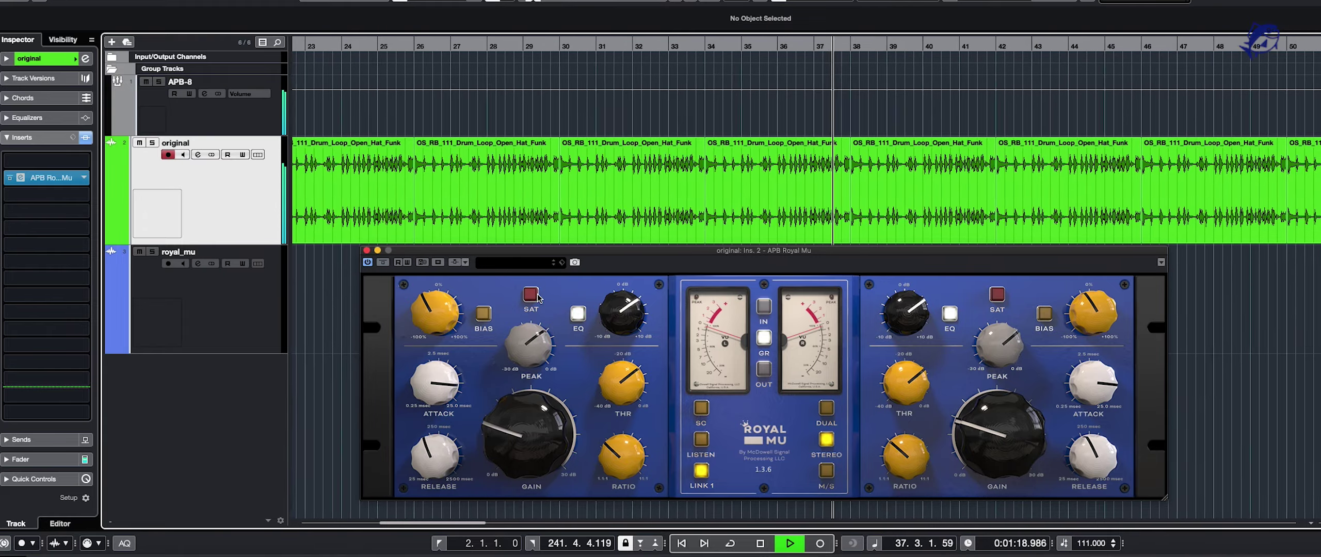
{"action": "left_click", "coordinate": [536, 296]}
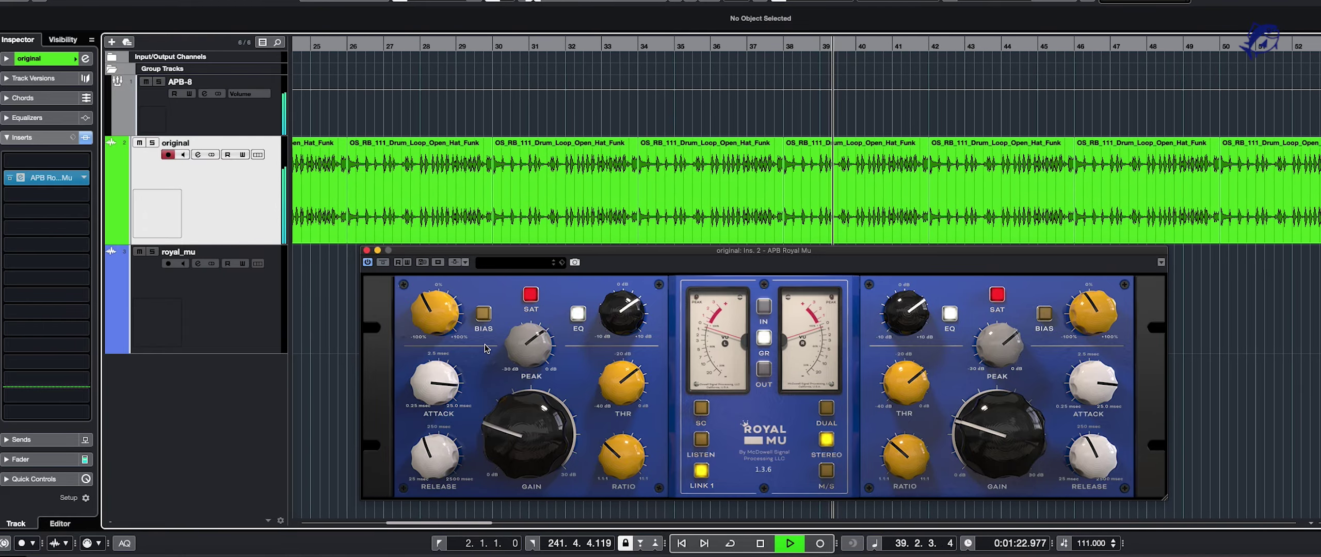
Enable Bias and raise its amount well above 0% while the loop plays
{"action": "left_click", "coordinate": [485, 314]}
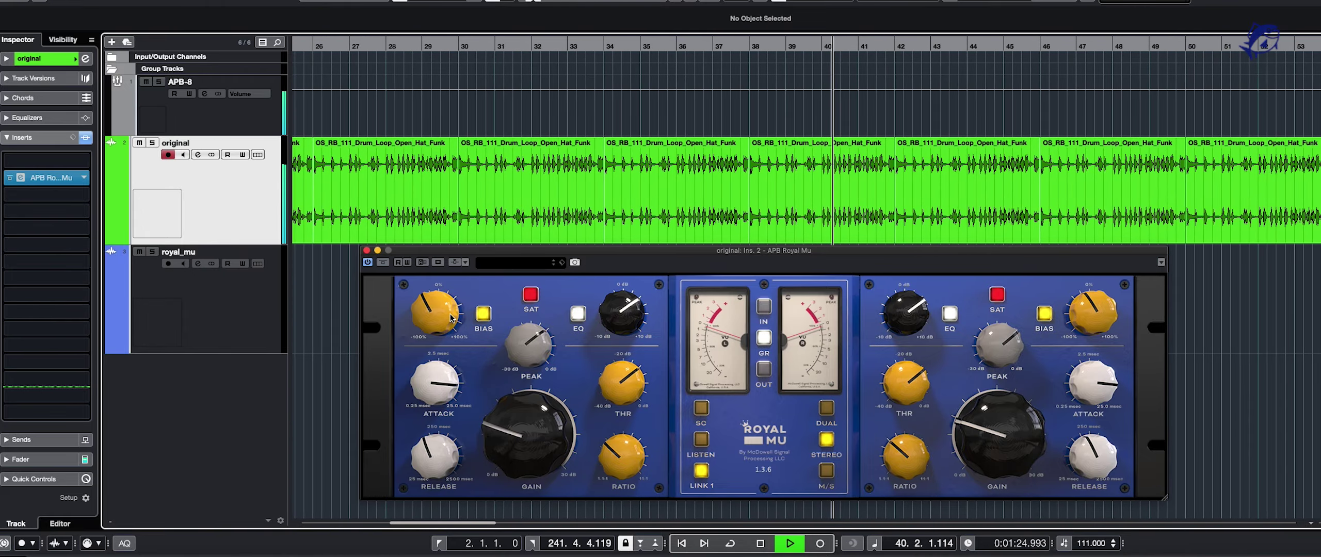
{"action": "left_click_drag", "start_coordinate": [449, 316], "coordinate": [452, 306]}
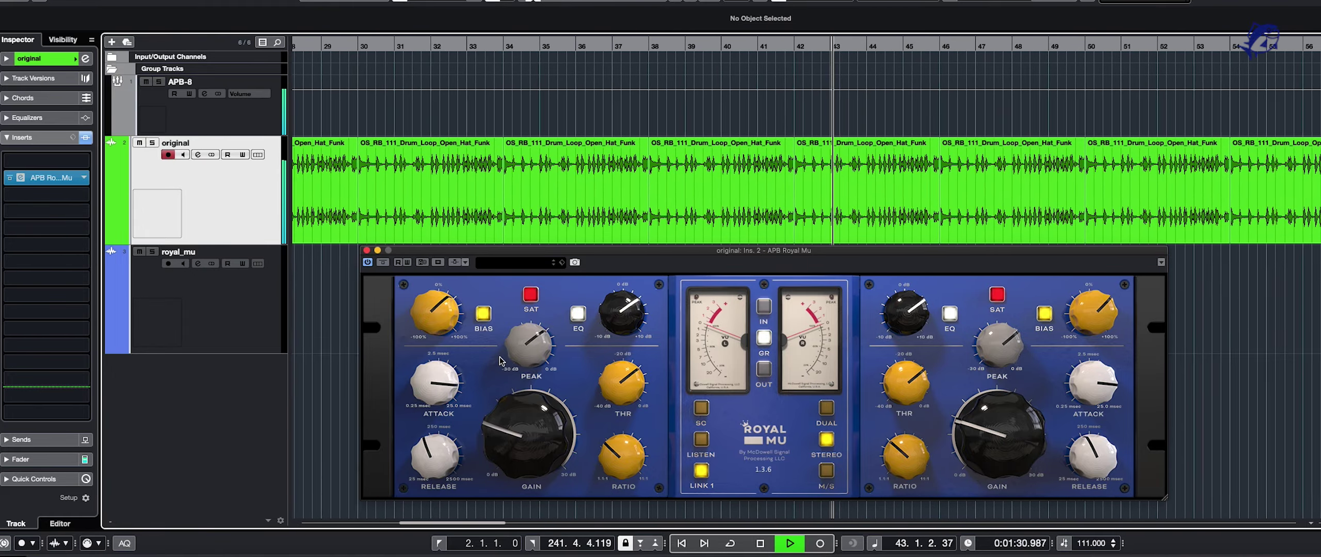
Lower the threshold, raise Peak slightly and increase the gain to balance the compressed loop
{"action": "left_click_drag", "start_coordinate": [601, 382], "coordinate": [600, 387]}
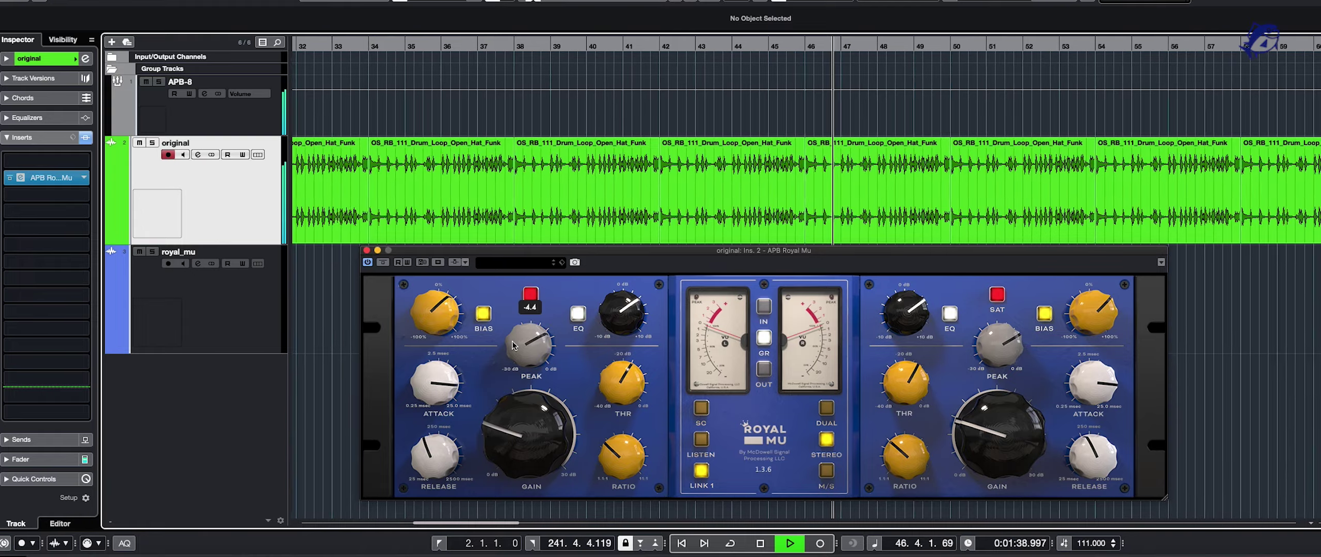
{"action": "left_click_drag", "start_coordinate": [516, 346], "coordinate": [514, 343]}
{"action": "left_click_drag", "start_coordinate": [524, 400], "coordinate": [524, 400]}
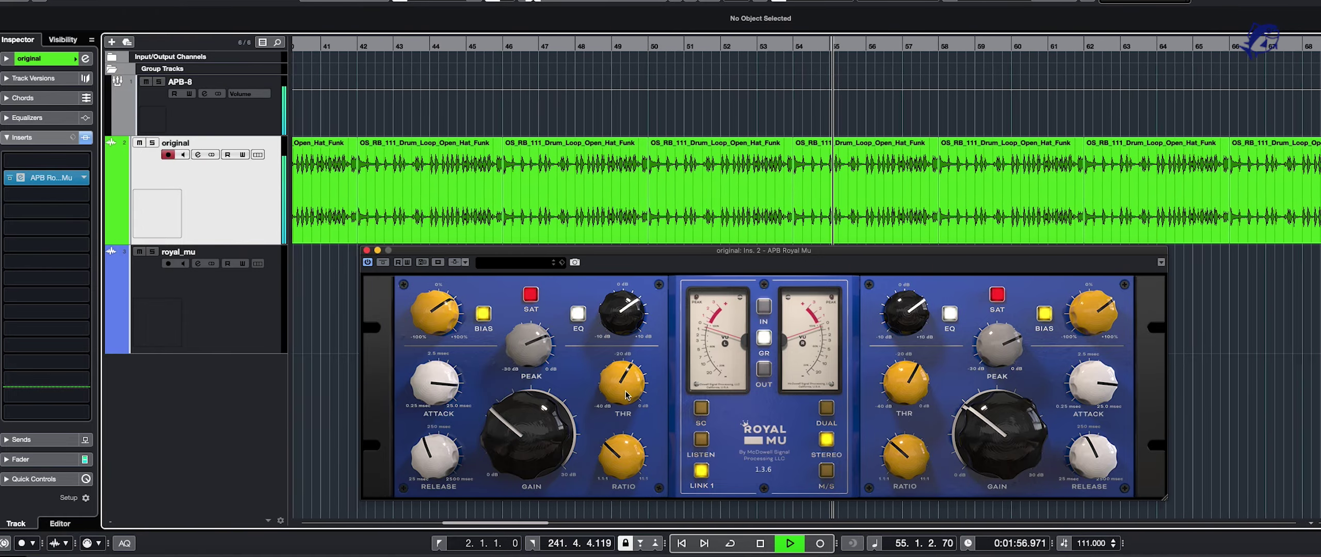
Turn Listen on and off twice to audition its signal against the processed loop, and stop playback
{"action": "left_click", "coordinate": [701, 439]}
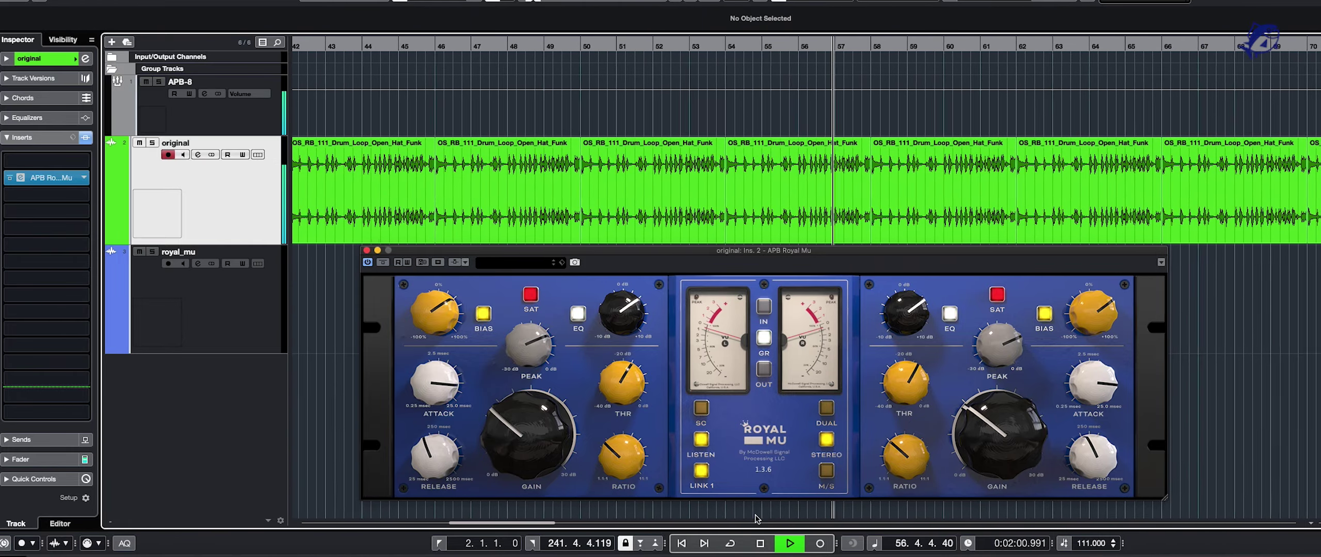
{"action": "left_click", "coordinate": [701, 440]}
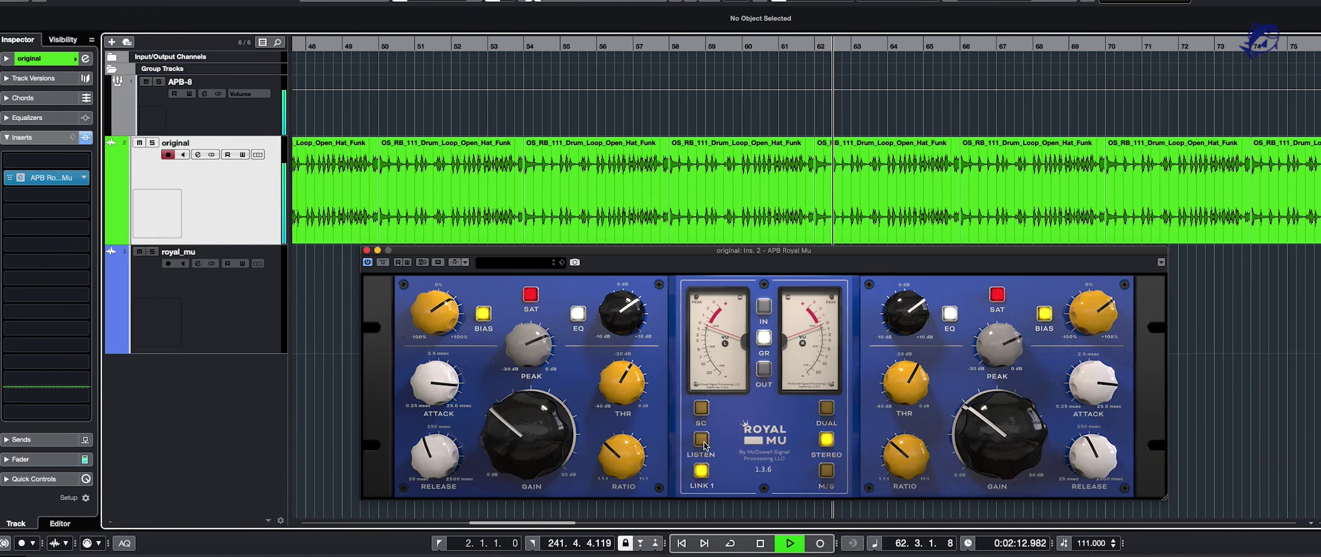
{"action": "left_click", "coordinate": [702, 442]}
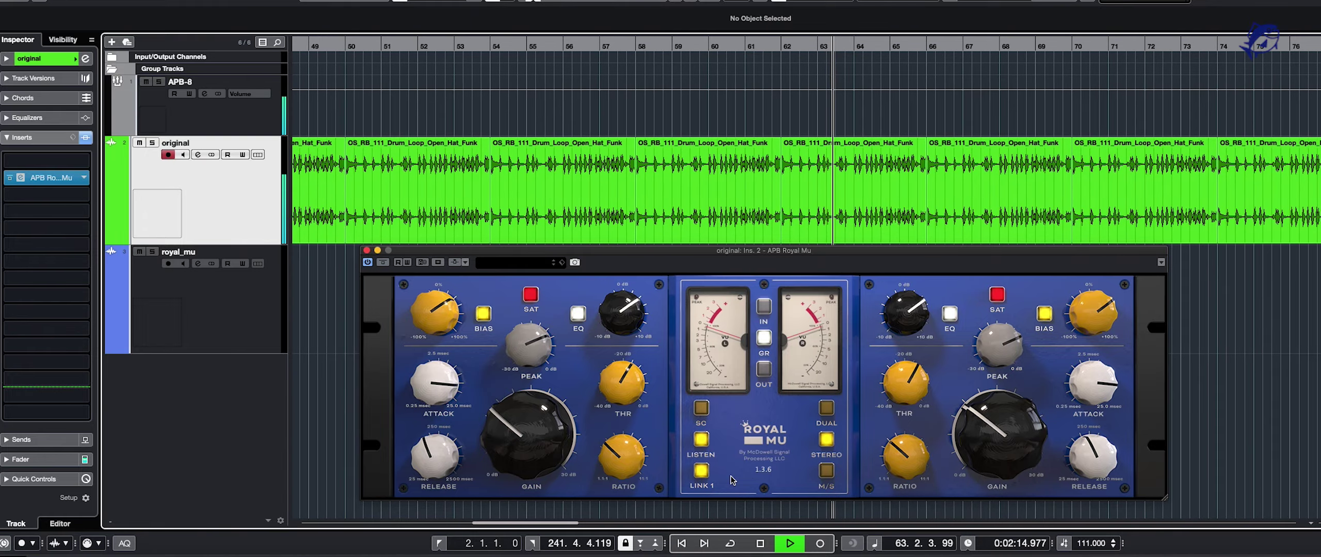
{"action": "left_click", "coordinate": [701, 442]}
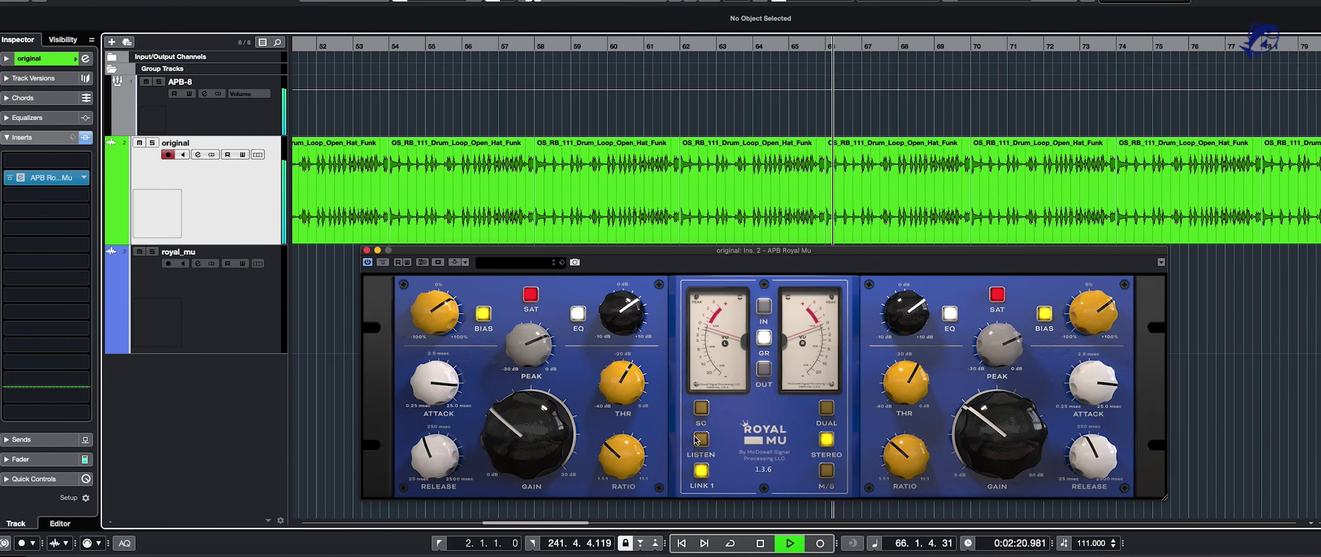
{"action": "key", "text": "space"}
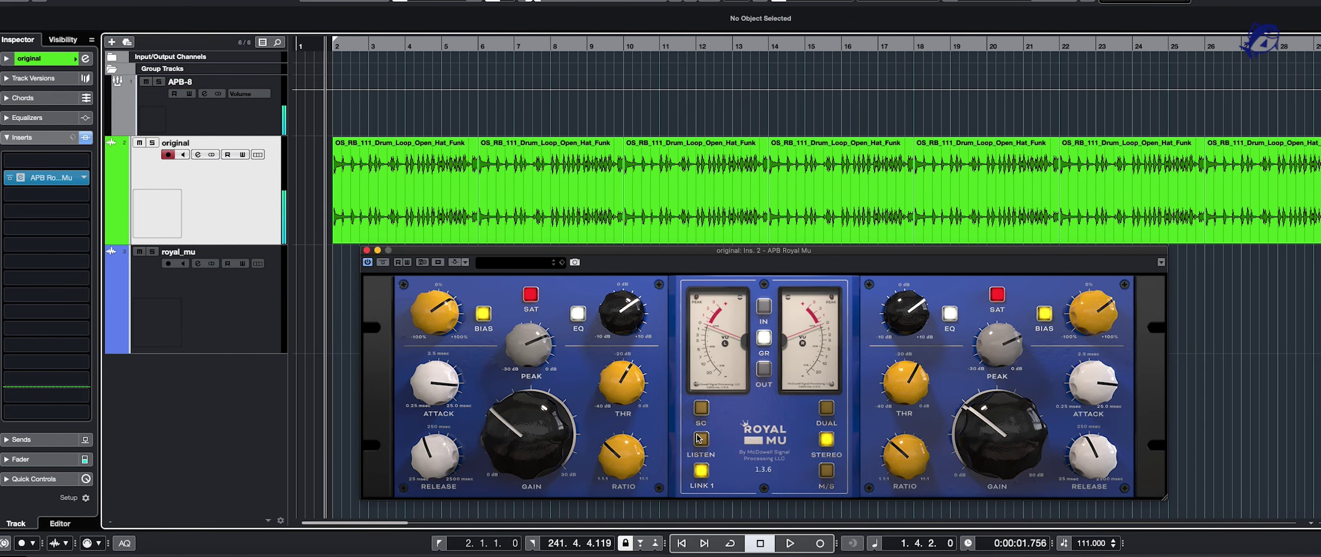